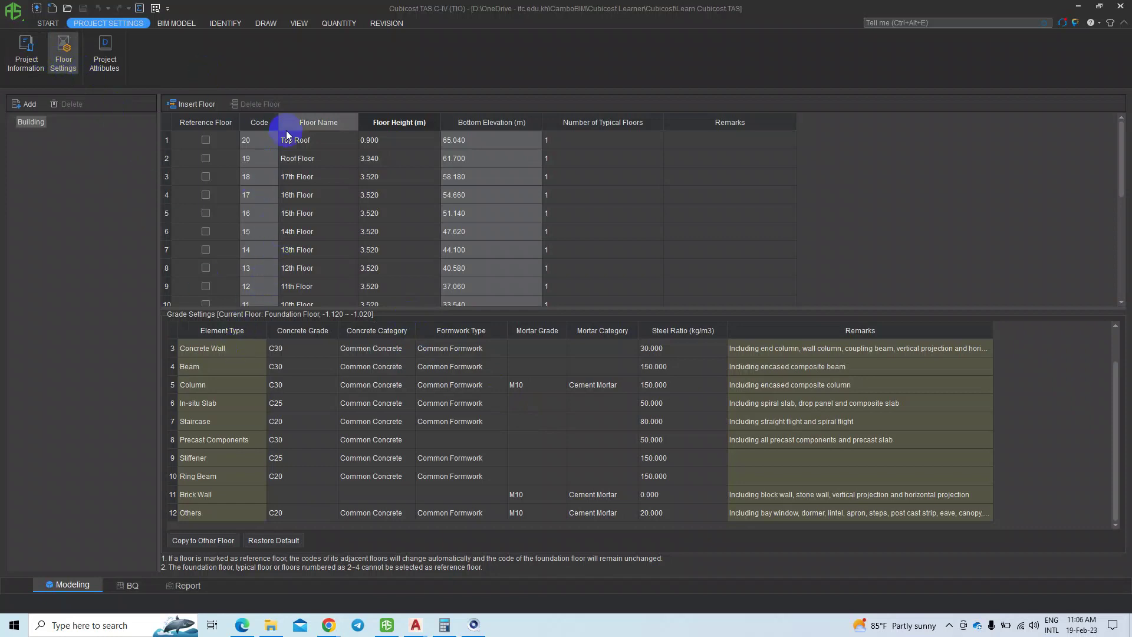
Reselect the Foundation Floor and enlarge its grade table to show all twelve element rows
scroll(403, 142, "down", 4)
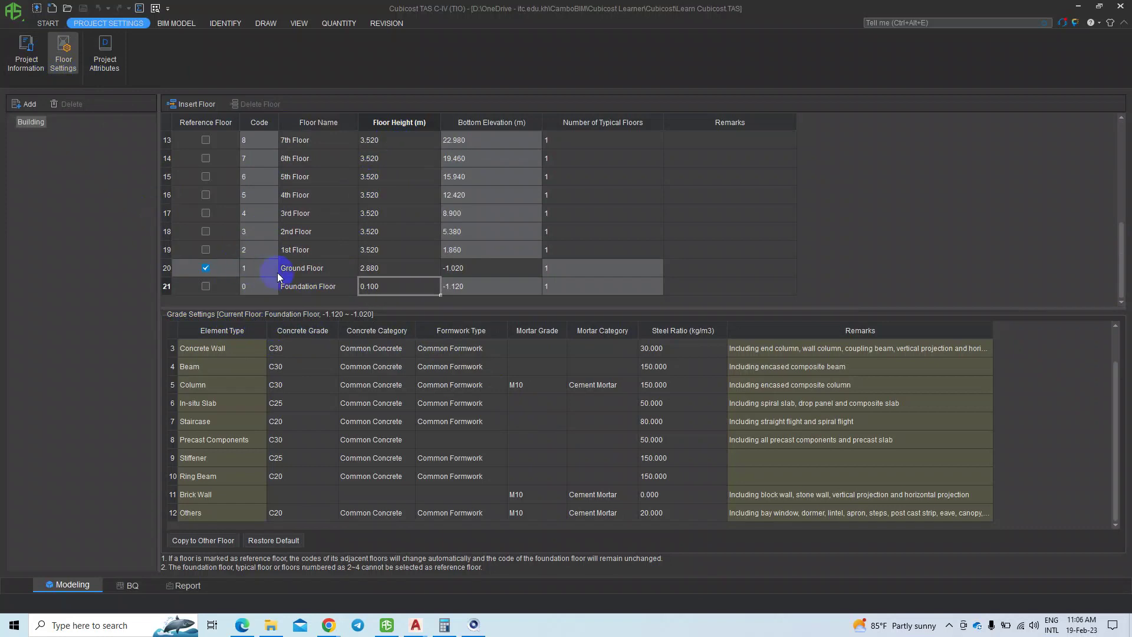
left_click(302, 270)
left_click(306, 287)
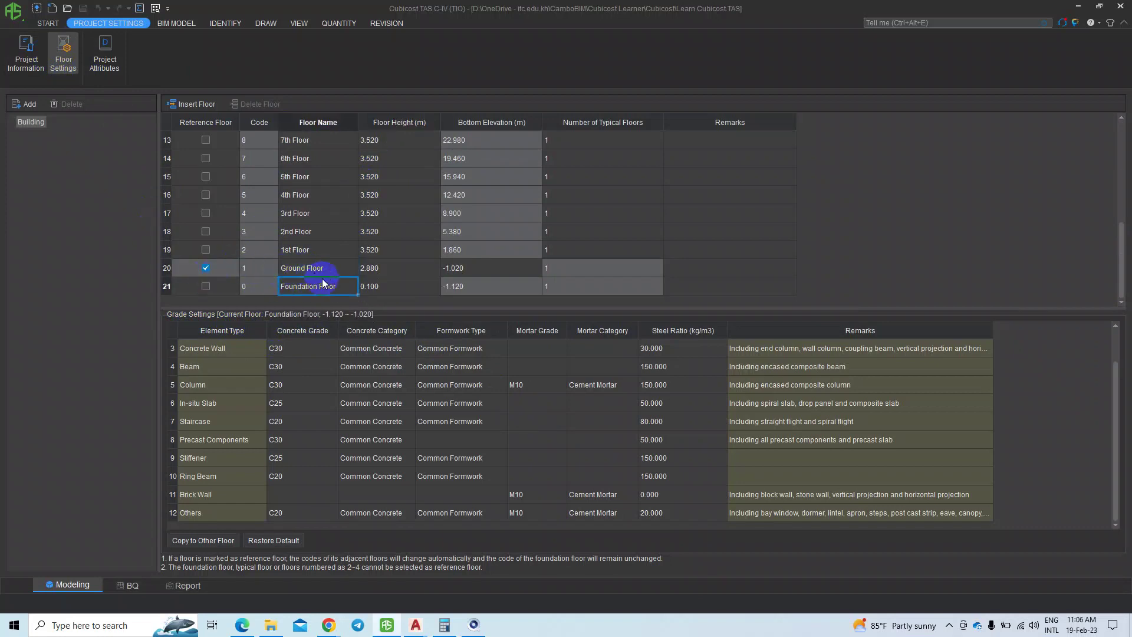
left_click_drag(396, 307, 380, 216)
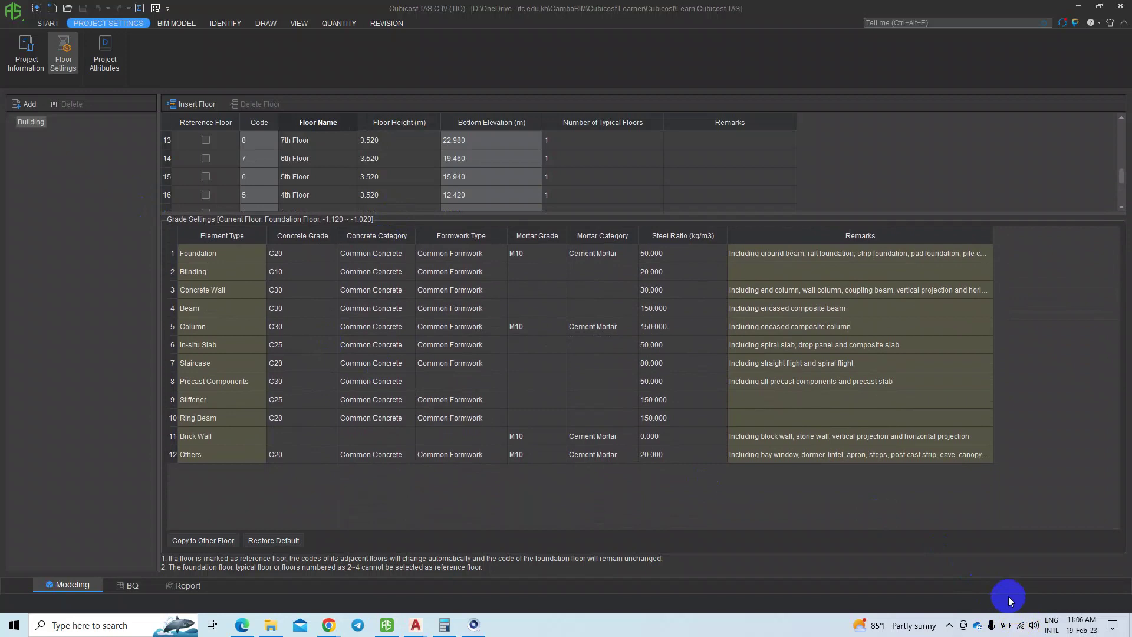
Check the Concrete Wall and Column steel ratios, then bring up Apartment 17 floor.pdf
left_click(676, 255)
left_click(670, 272)
left_click(671, 292)
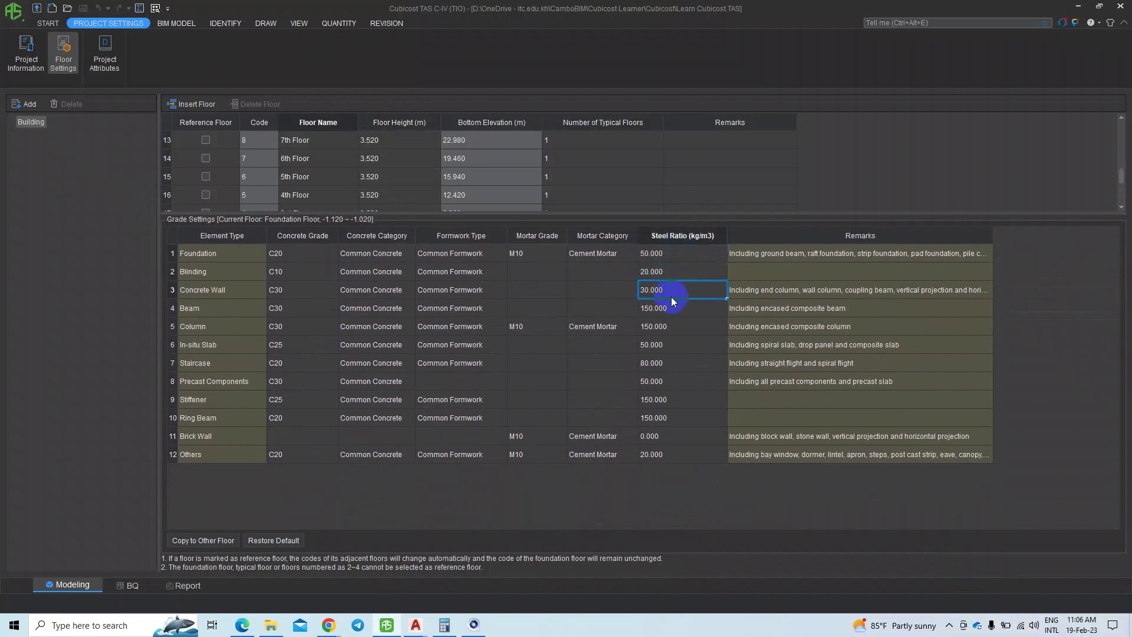
left_click(671, 306)
left_click(670, 326)
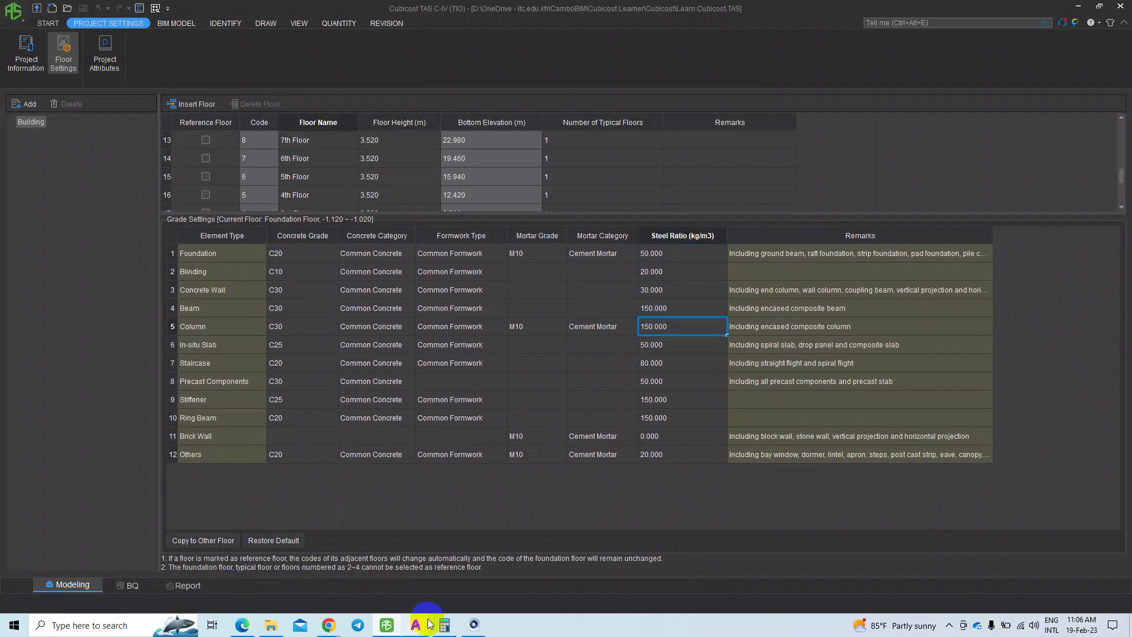
mouse_move(444, 625)
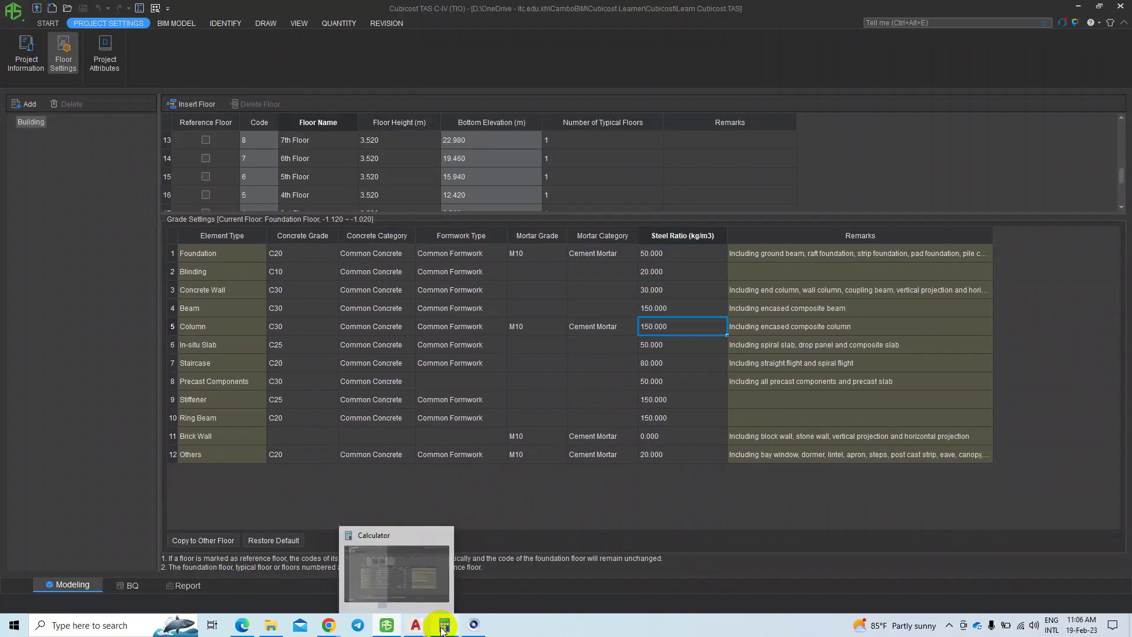
left_click(261, 596)
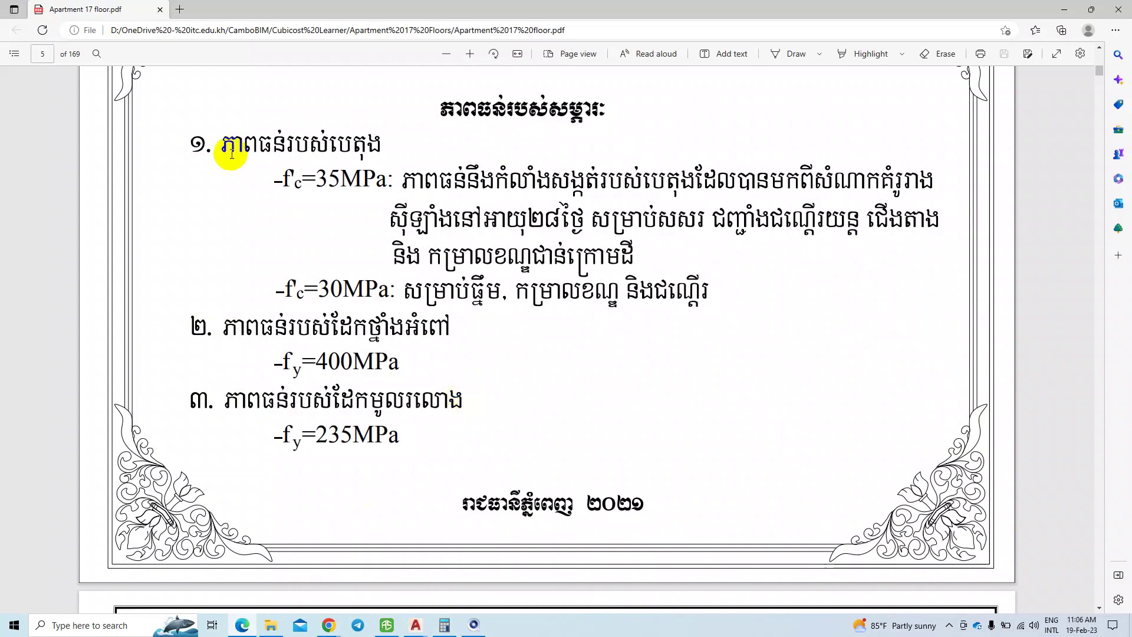
Underline the materials heading, 35MPa and its covered elements, including slab, in blue ink
left_click(792, 54)
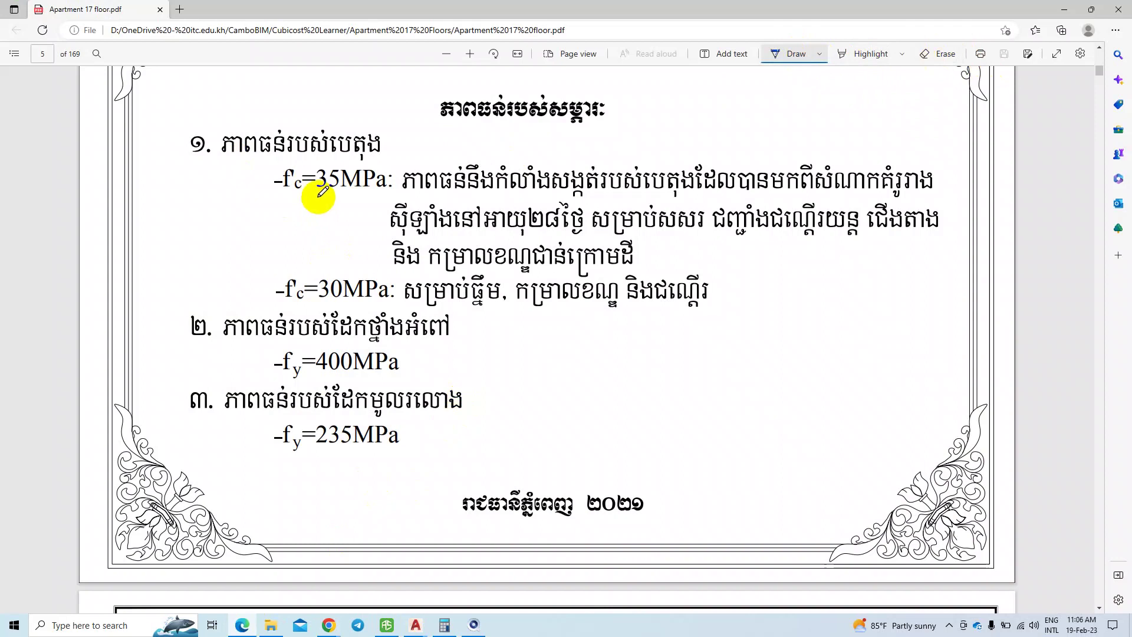
left_click_drag(243, 145, 251, 148)
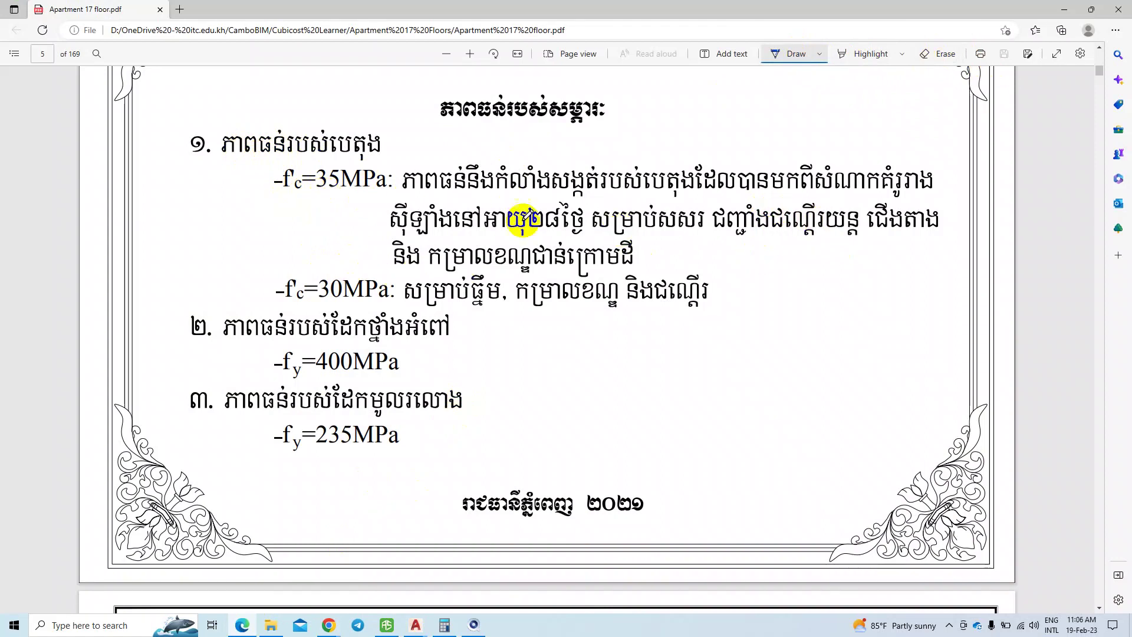
left_click_drag(318, 191, 334, 193)
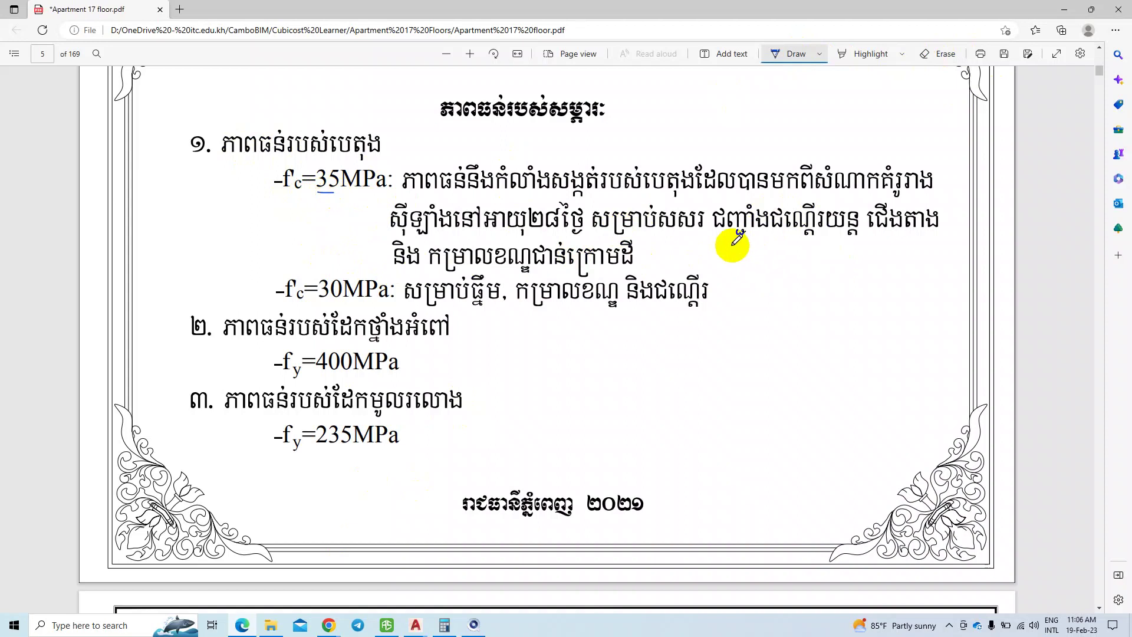
left_click_drag(663, 234, 695, 233)
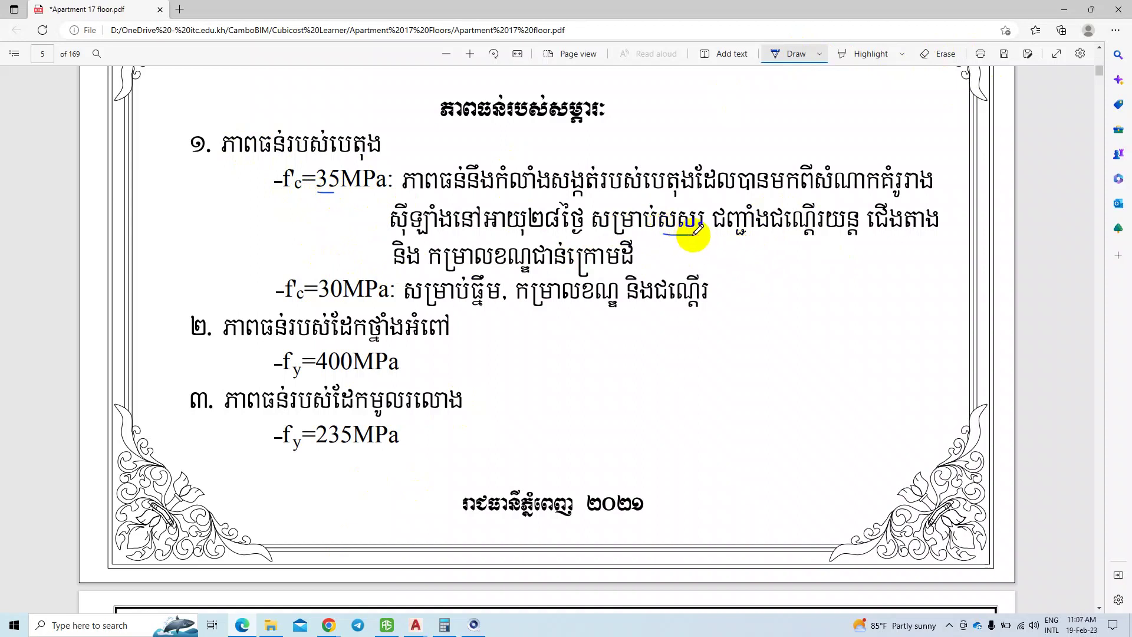
left_click_drag(787, 235, 831, 236)
left_click_drag(902, 233, 927, 236)
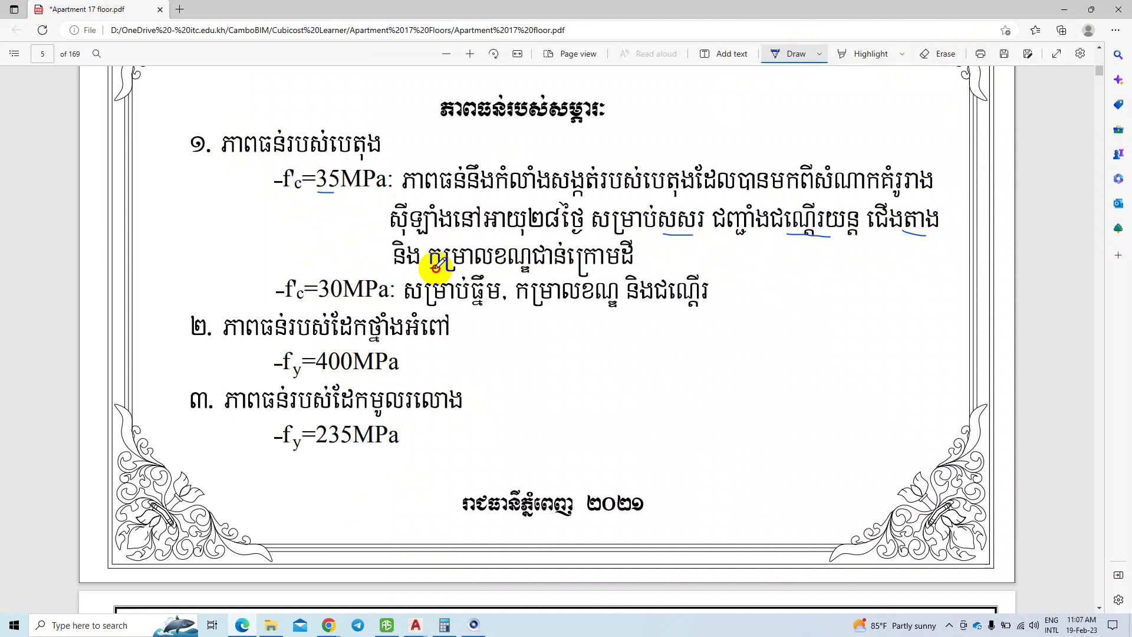
left_click_drag(432, 268, 479, 268)
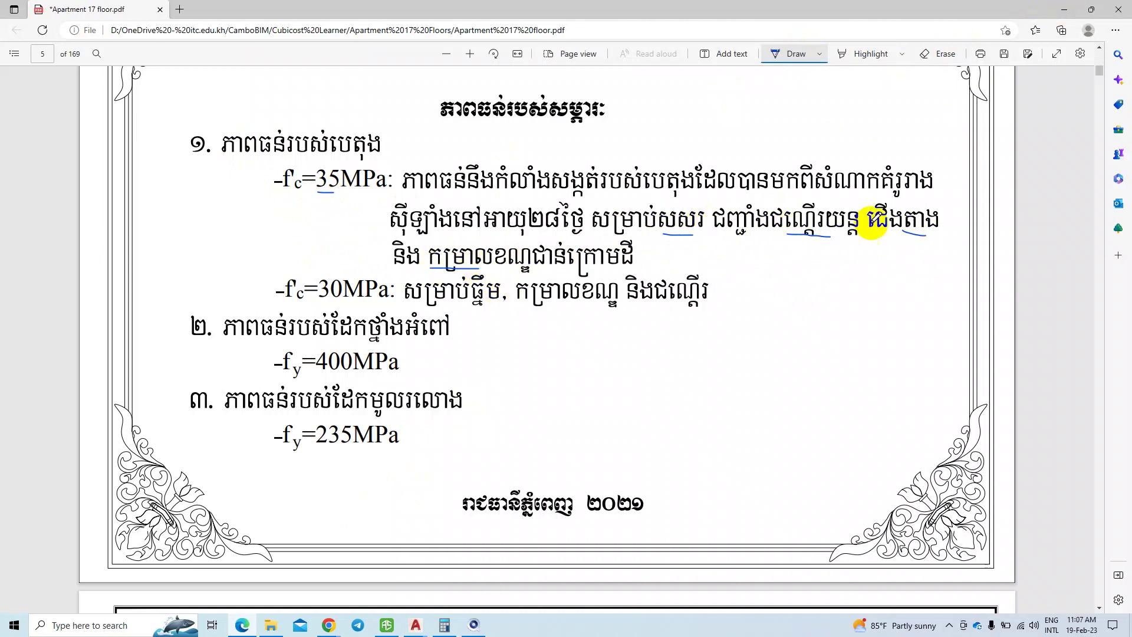
Back in Cubicost, set the Foundation concrete grade to C35
left_click(1065, 9)
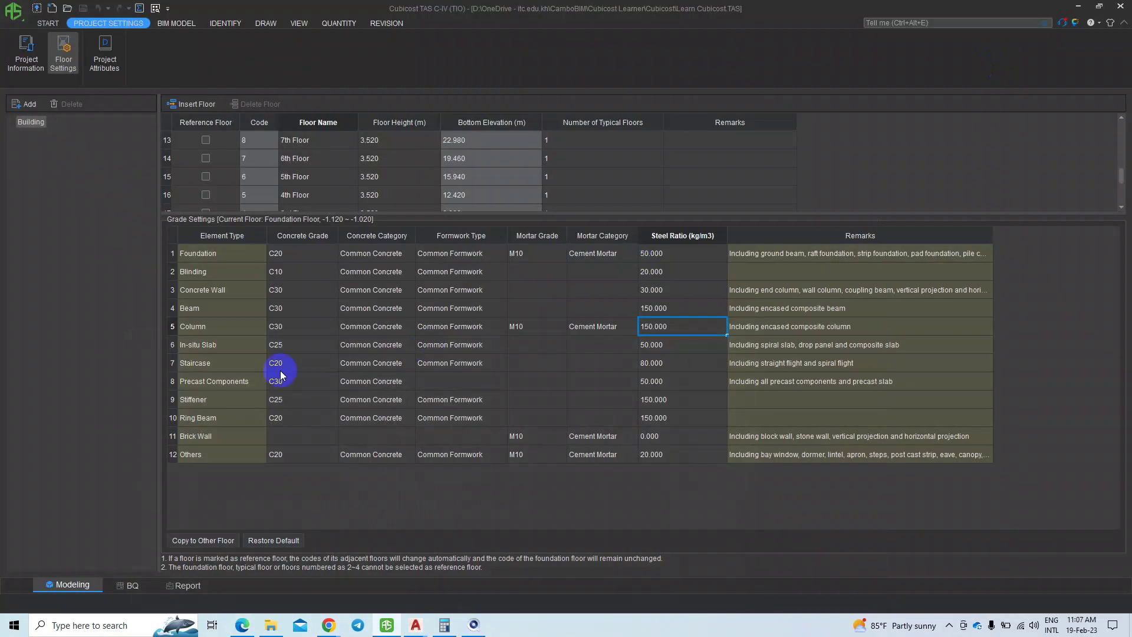
left_click(318, 253)
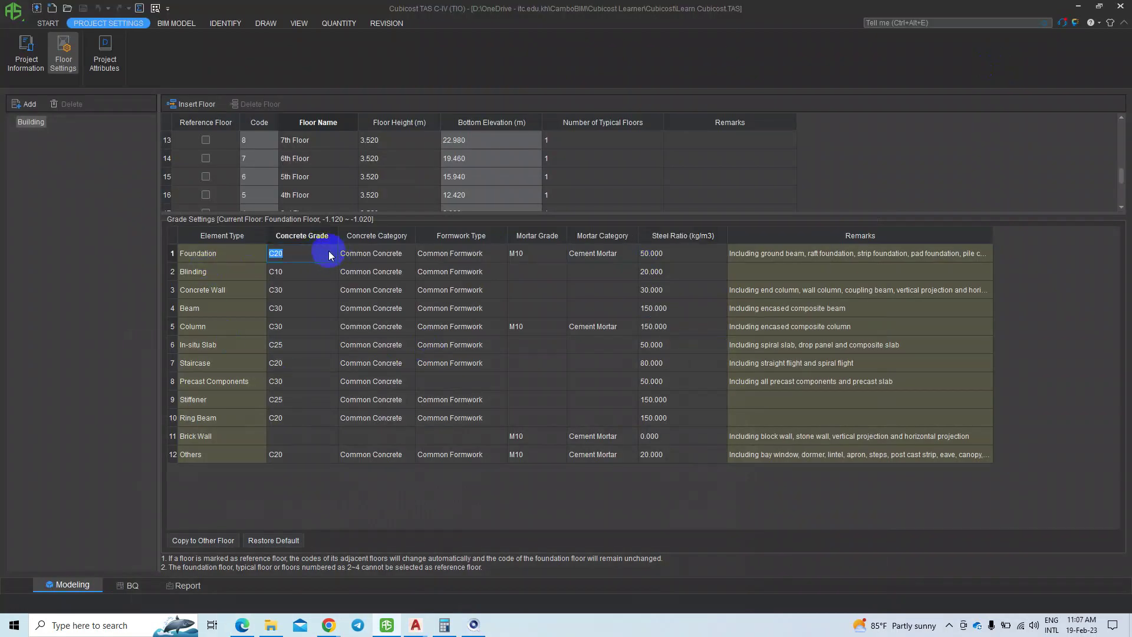
left_click(331, 253)
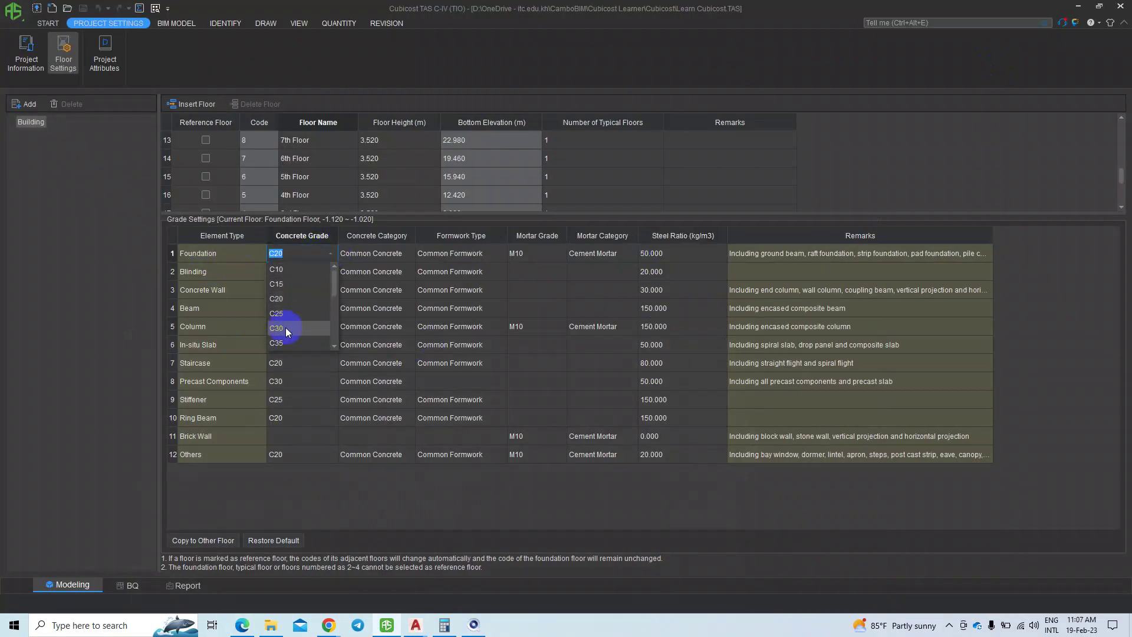
left_click(285, 342)
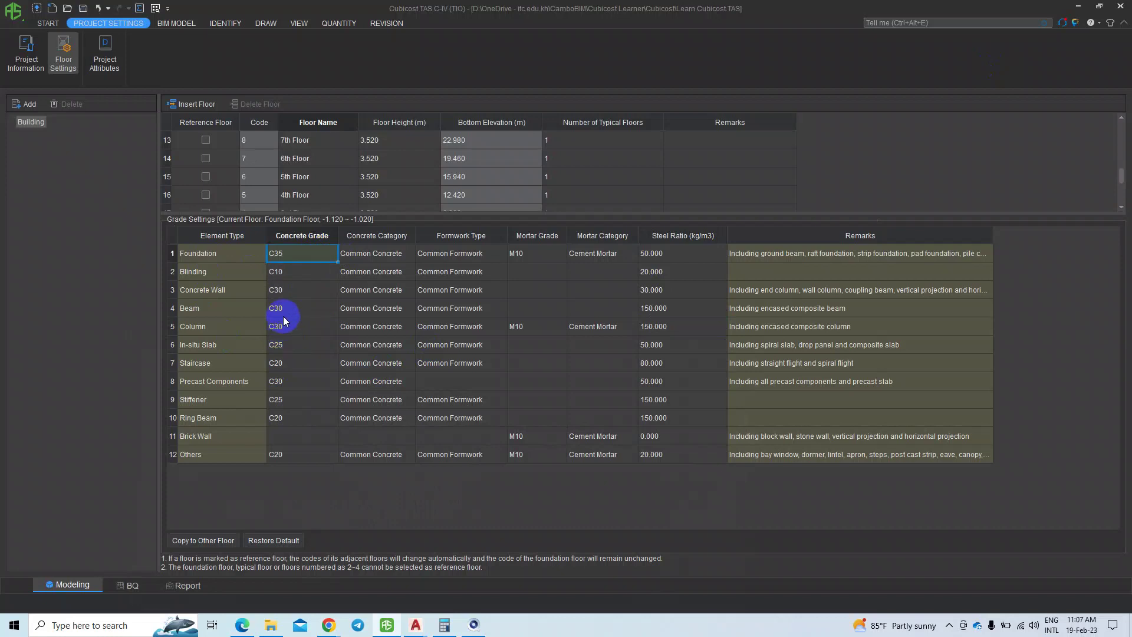
left_click(292, 270)
Set the Concrete Wall concrete grade to C35, leaving Blinding at C10
left_click(315, 270)
left_click(323, 292)
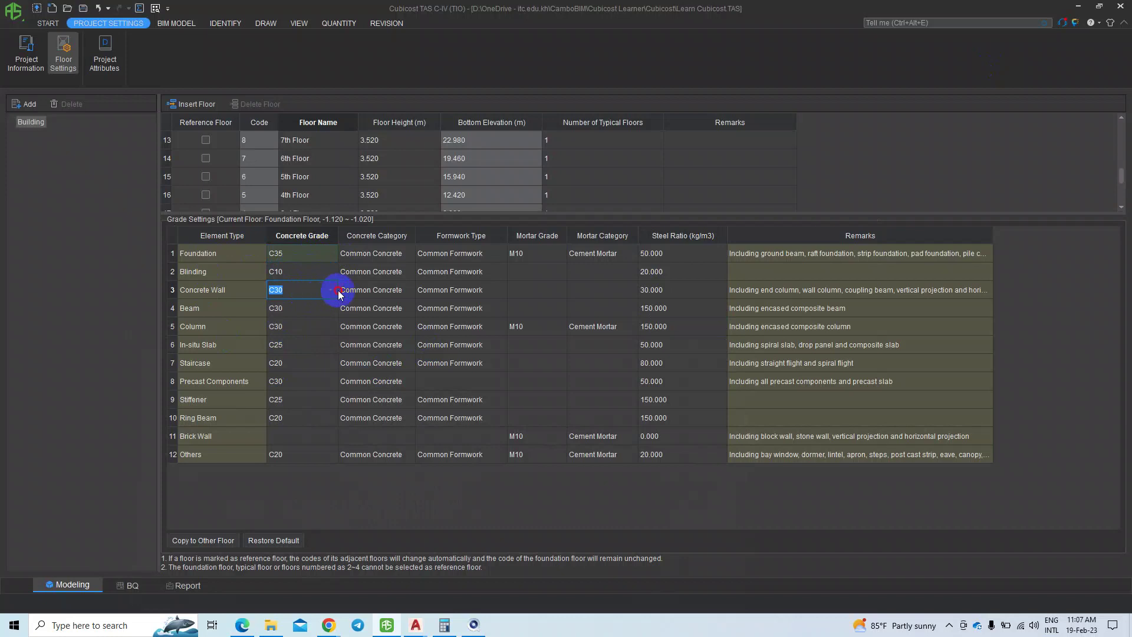
left_click(335, 290)
left_click(295, 375)
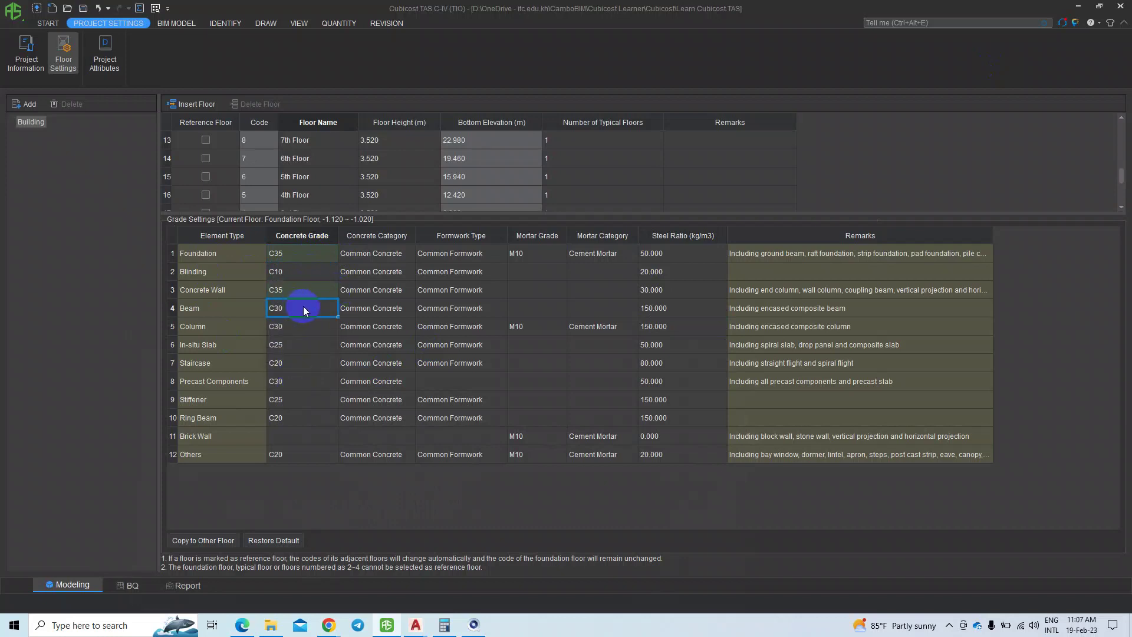
scroll(314, 186, "down", 2)
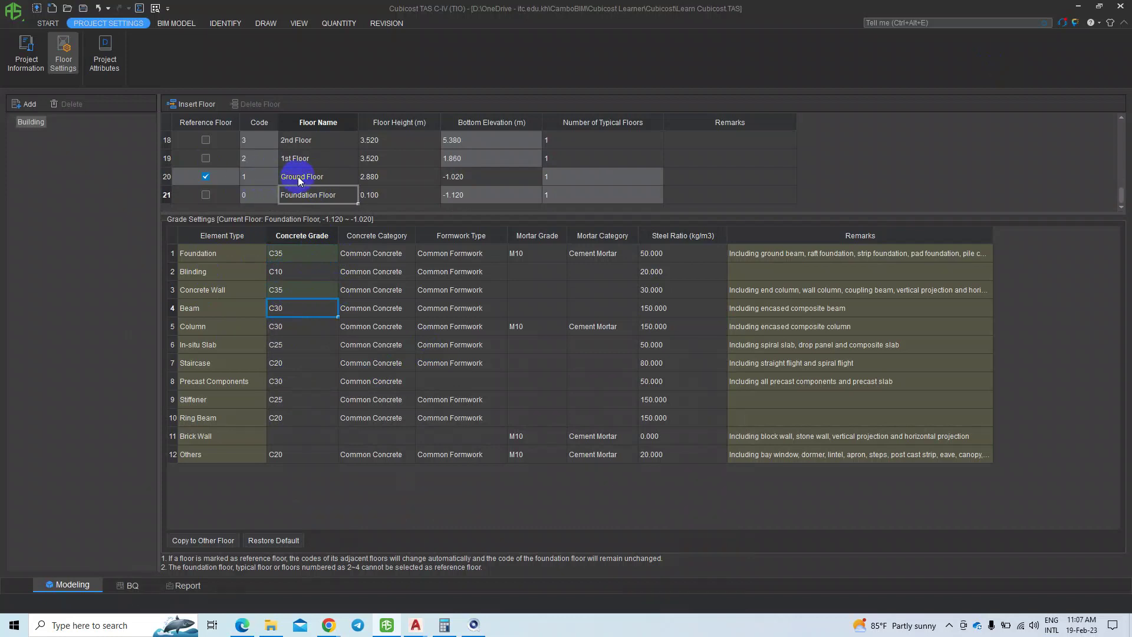
left_click(307, 314)
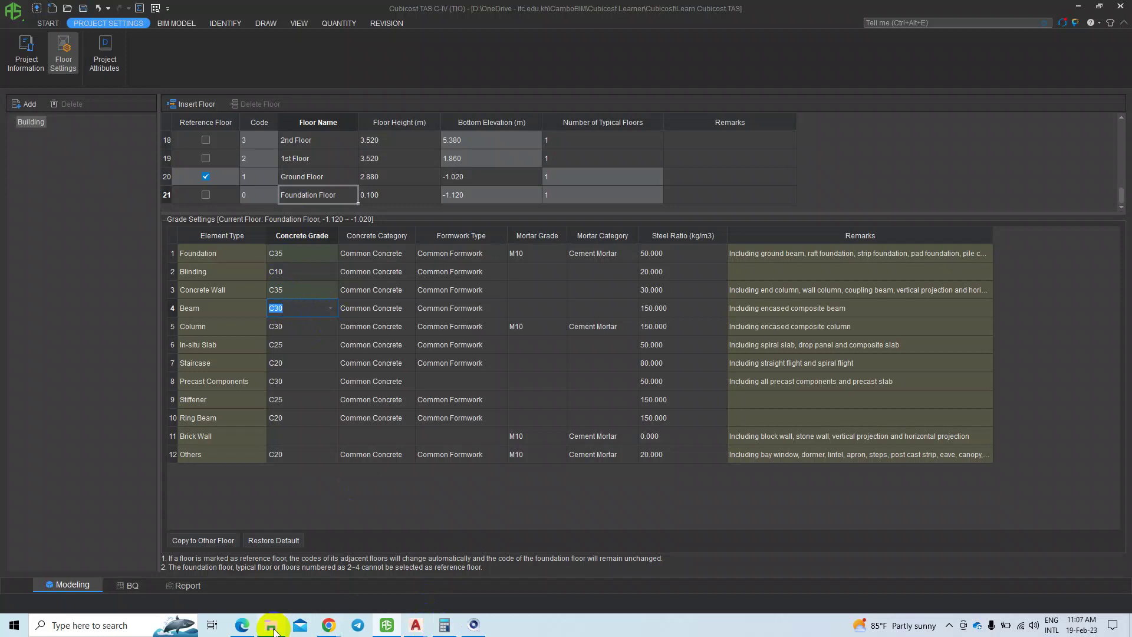
left_click(246, 628)
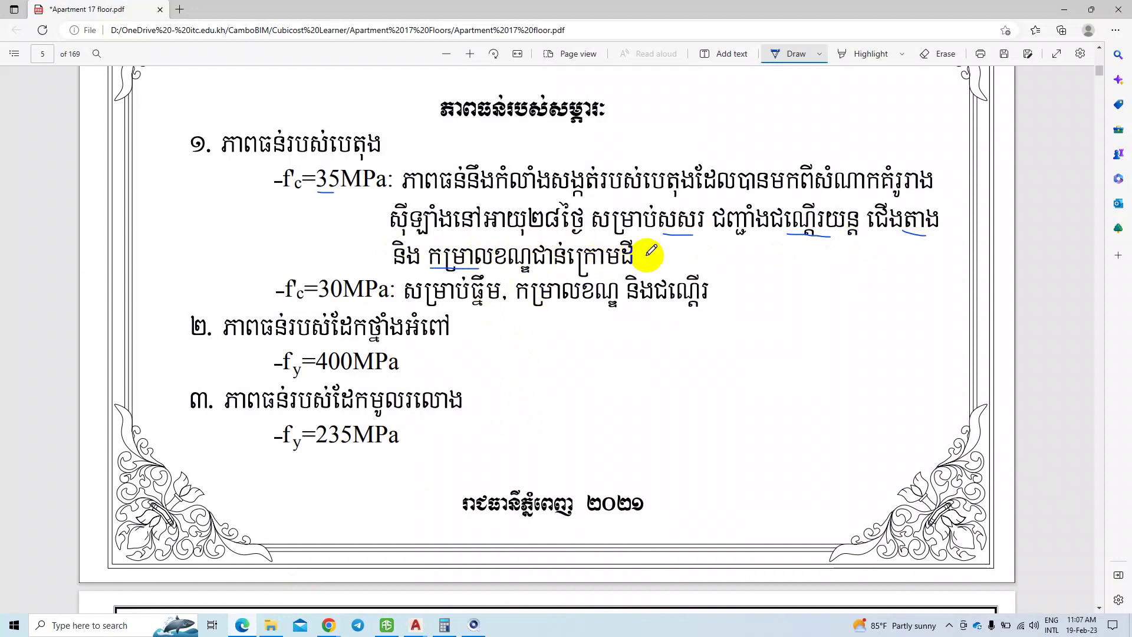
left_click(1065, 9)
Set the Column and In-situ Slab concrete grades to C35
left_click(282, 312)
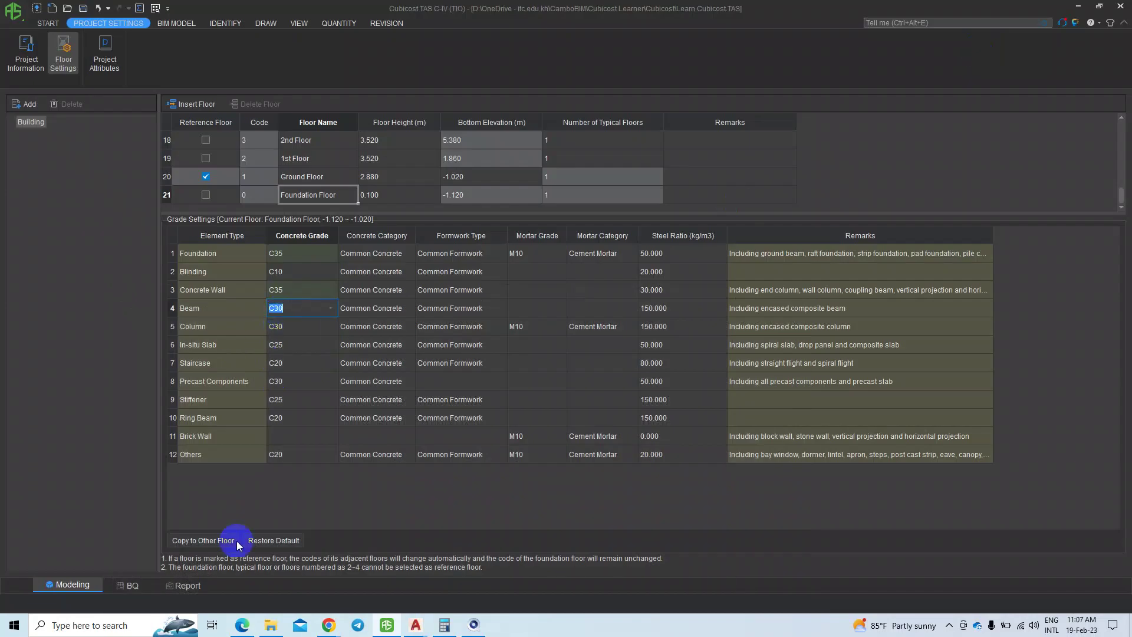
left_click(297, 328)
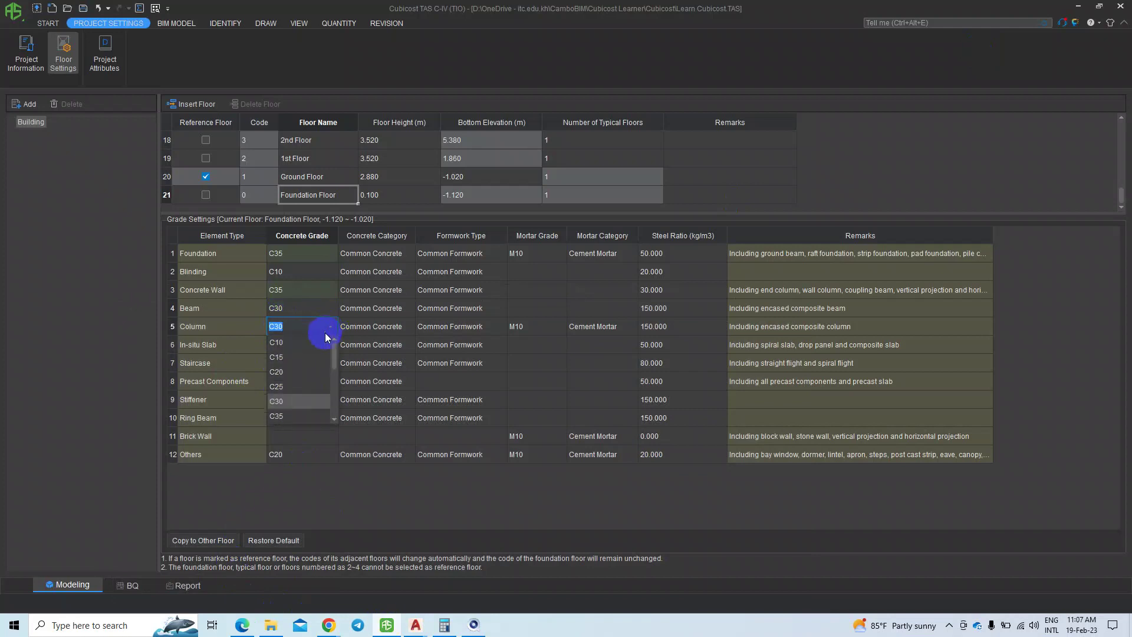
left_click(285, 413)
left_click(284, 349)
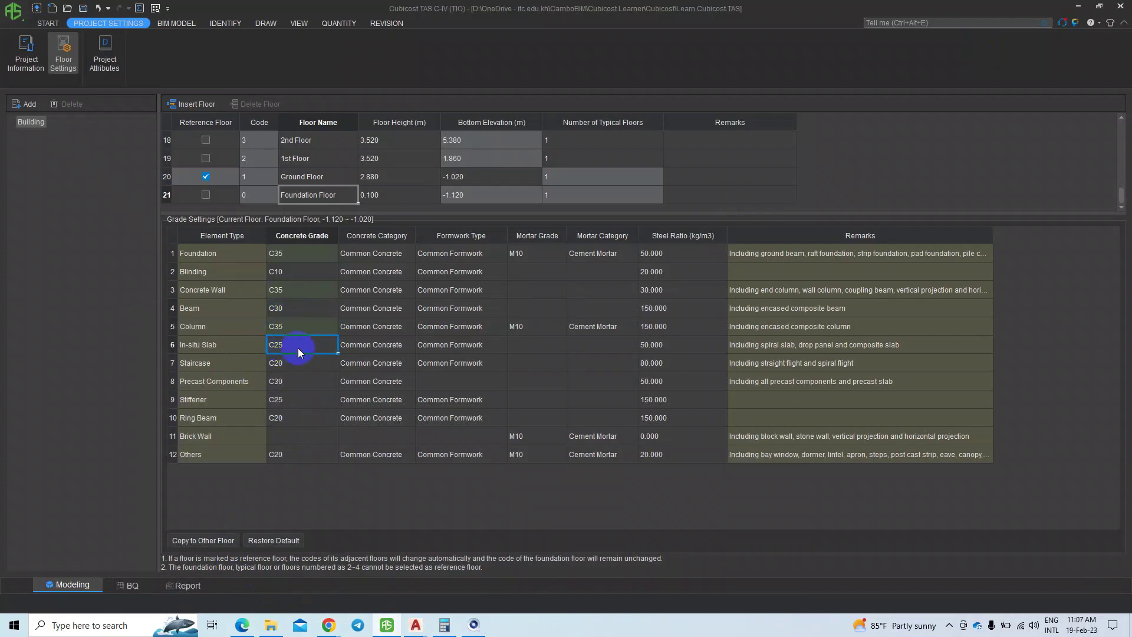
left_click(328, 350)
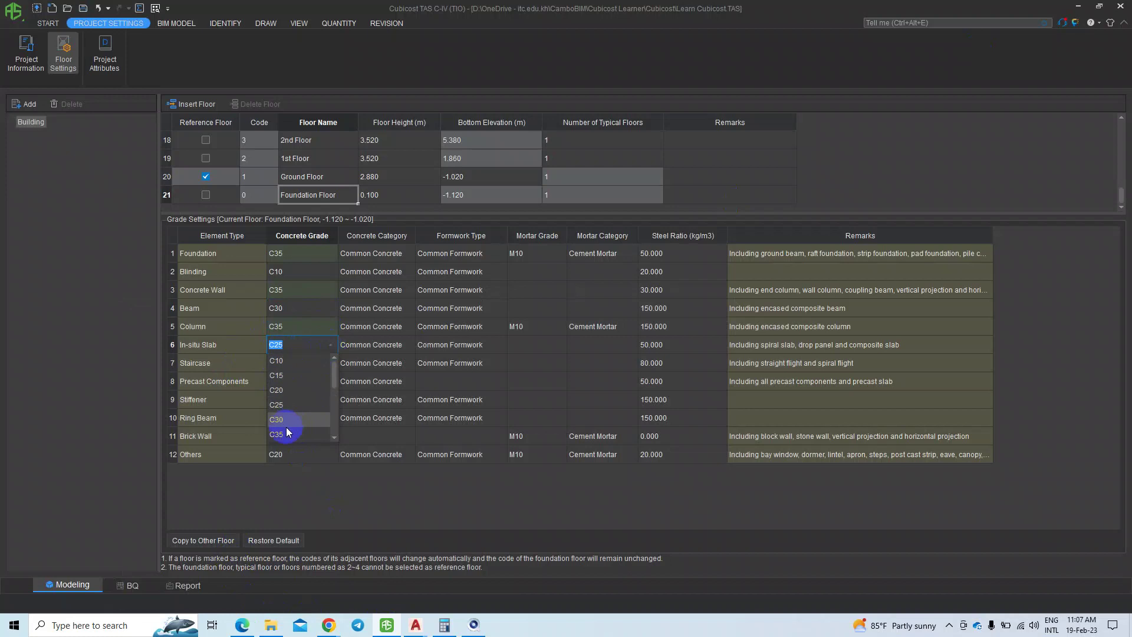
left_click(286, 421)
Set Staircase to C30 and keep Precast Components at C30
left_click(303, 363)
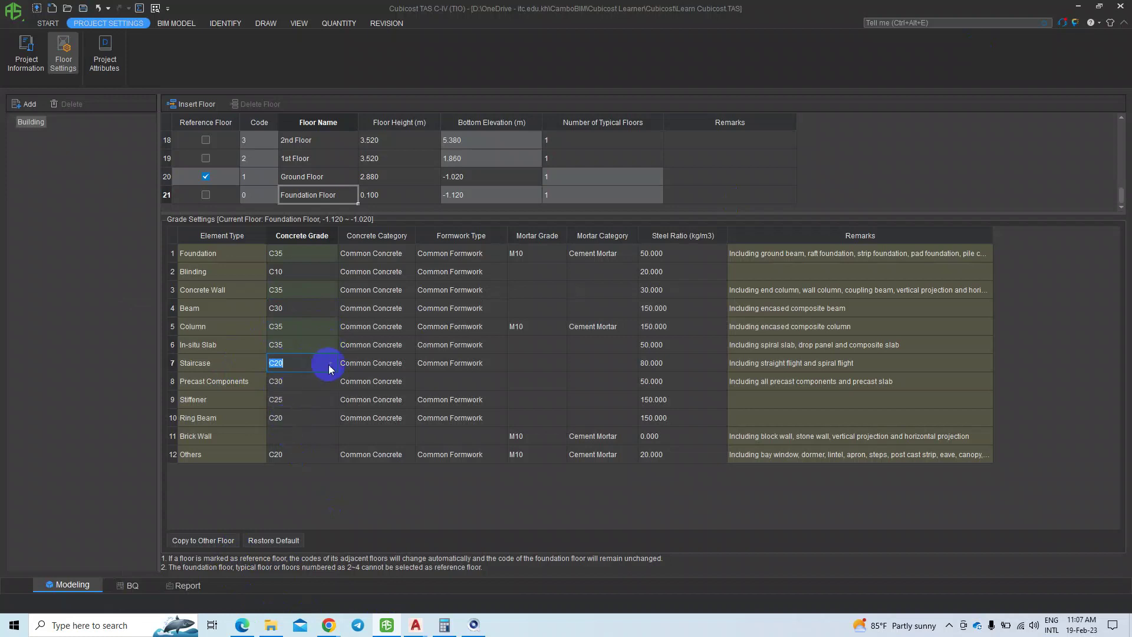
left_click(284, 434)
left_click(298, 383)
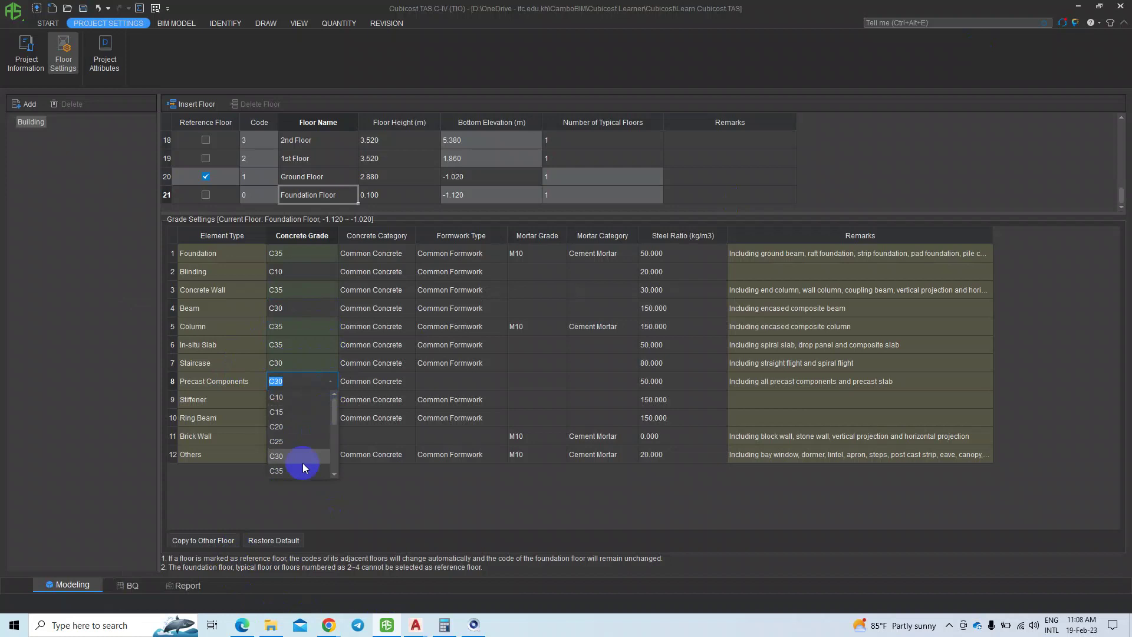
left_click(297, 460)
Set the Stiffener and Ring Beam concrete grades to C25
left_click(287, 401)
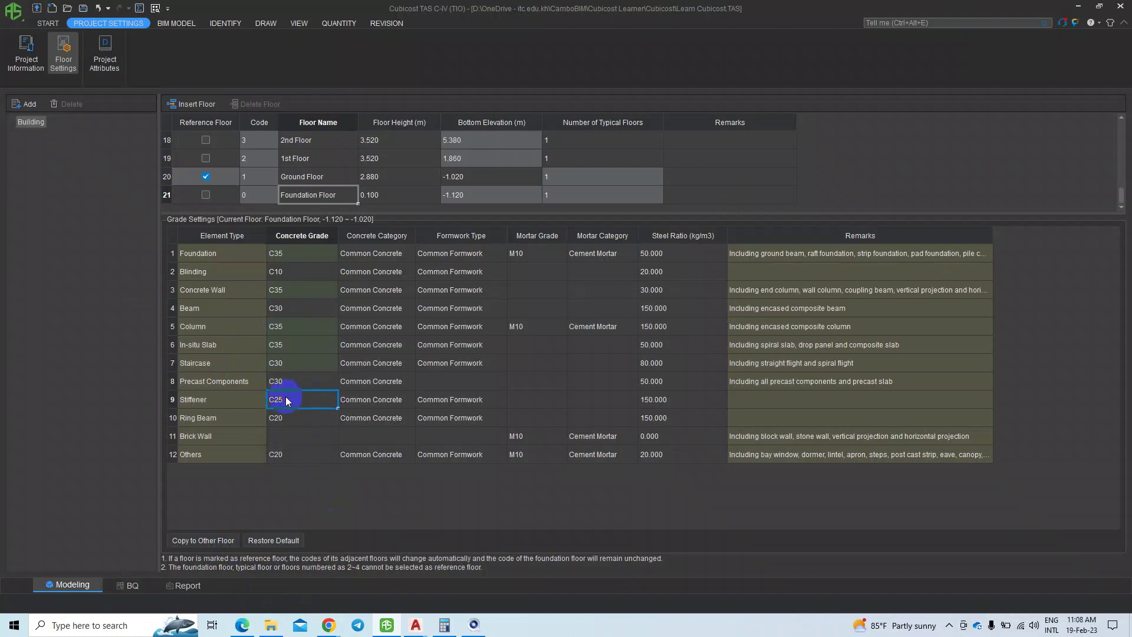
left_click(331, 401)
left_click(331, 401)
left_click(312, 420)
left_click(332, 419)
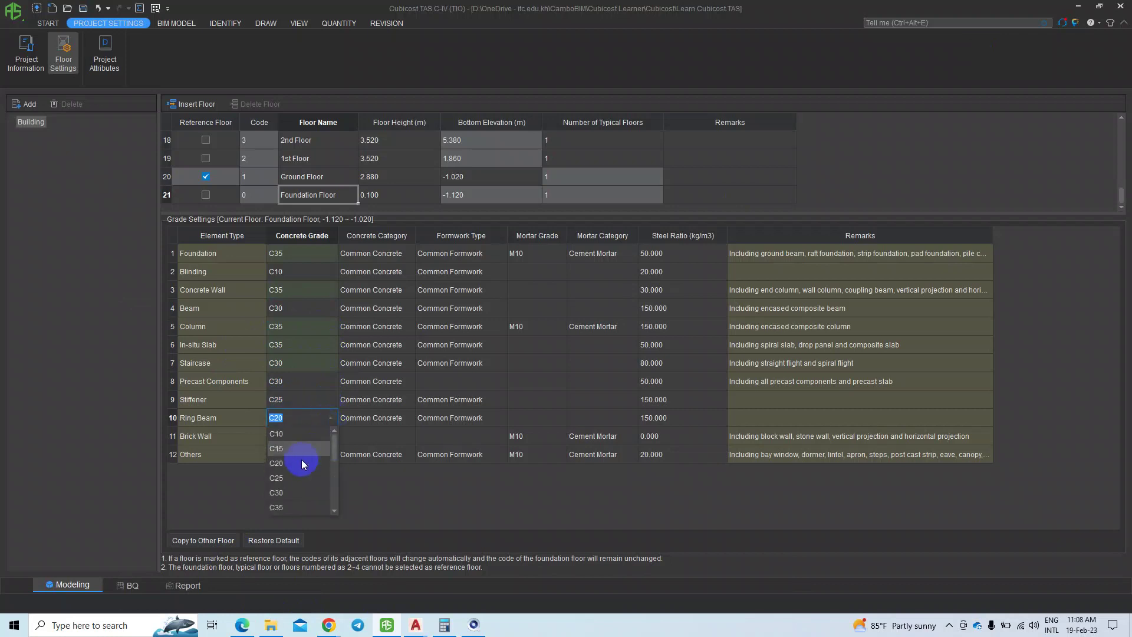
left_click(292, 477)
left_click_drag(296, 437, 488, 435)
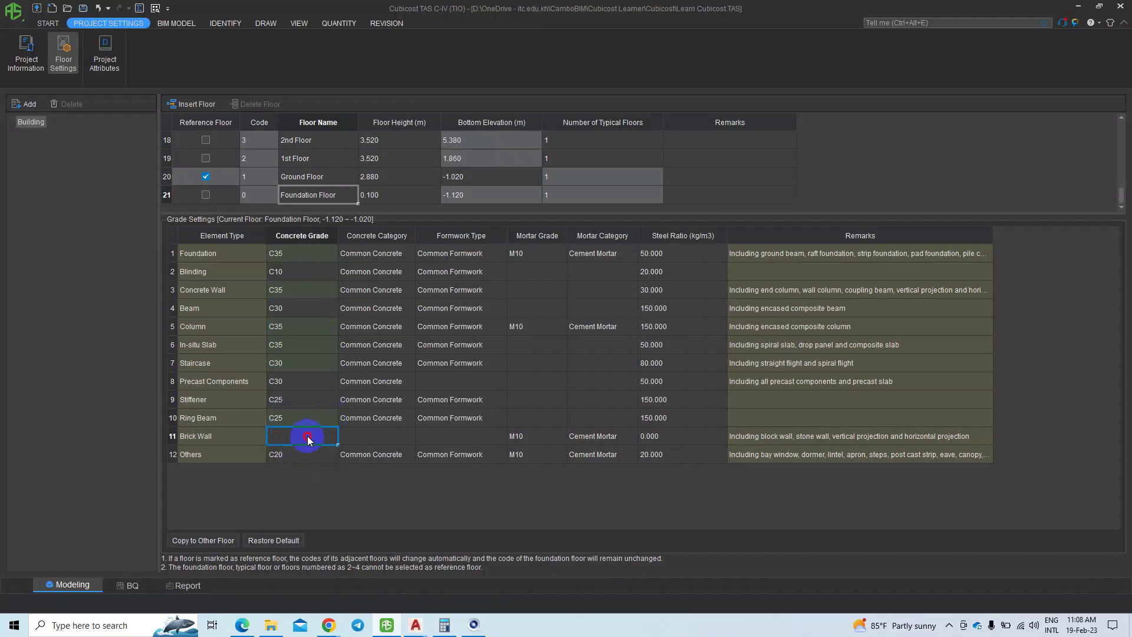
Keep the Brick Wall mortar grade at M10
left_click(170, 437)
left_click(512, 436)
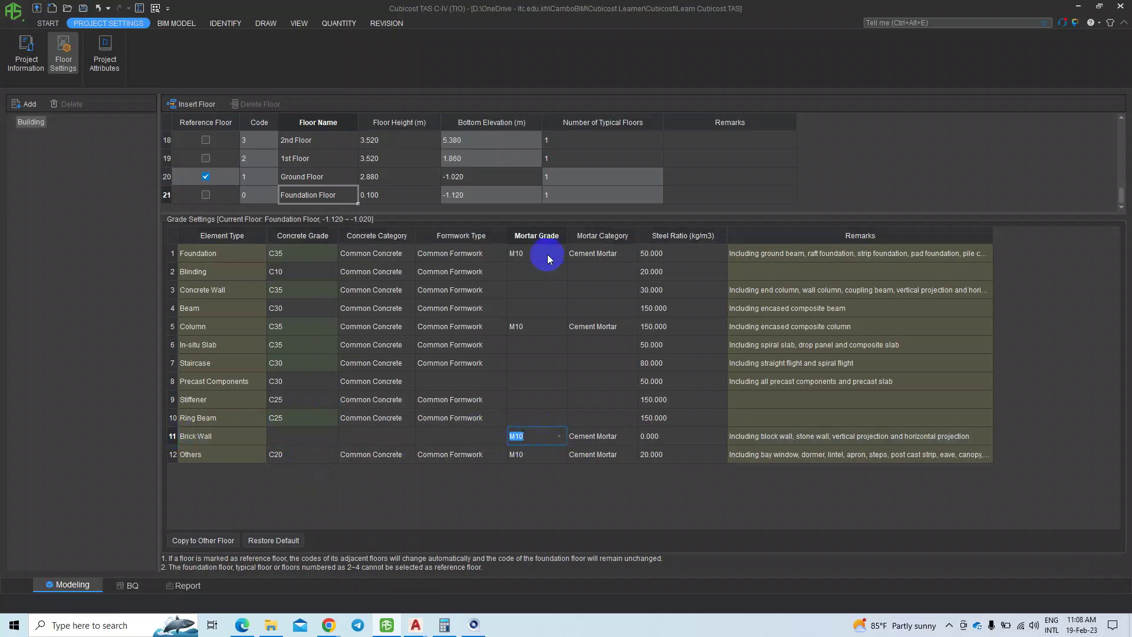
left_click(517, 435)
left_click(559, 436)
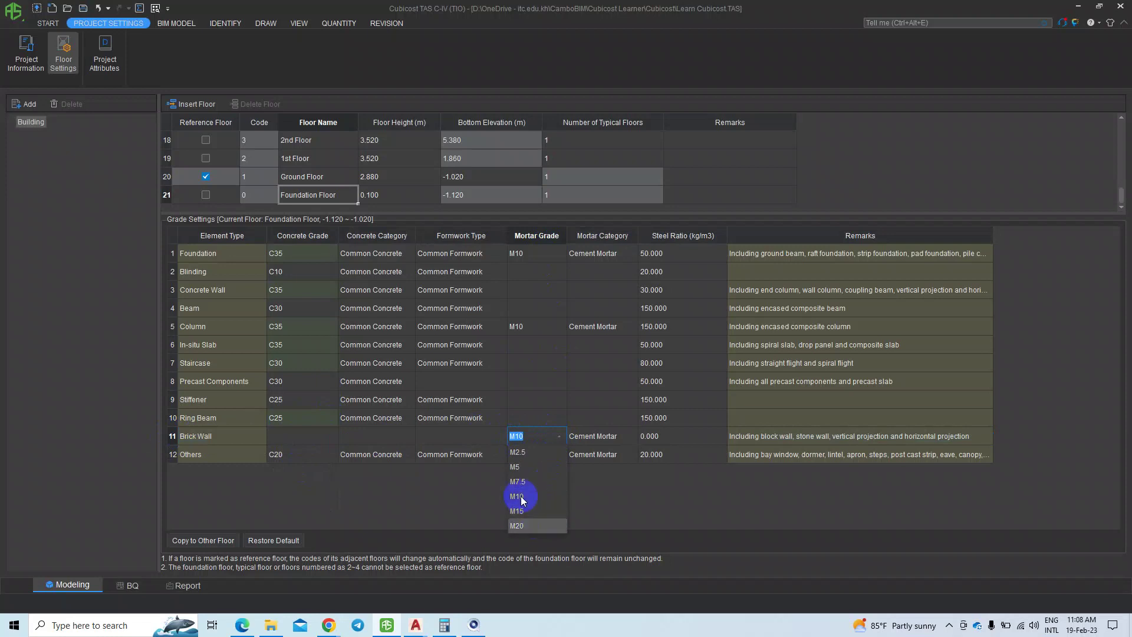
left_click(532, 419)
left_click(600, 440)
left_click(529, 439)
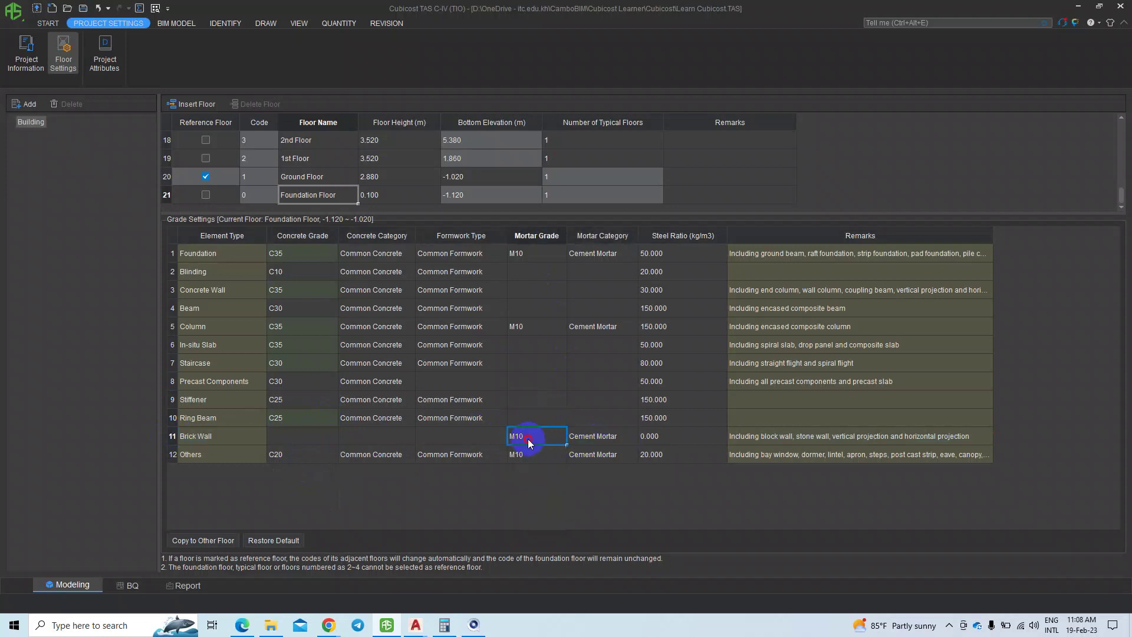
Set the Others concrete grade to C30 and the Beam grade to C35
left_click(268, 454)
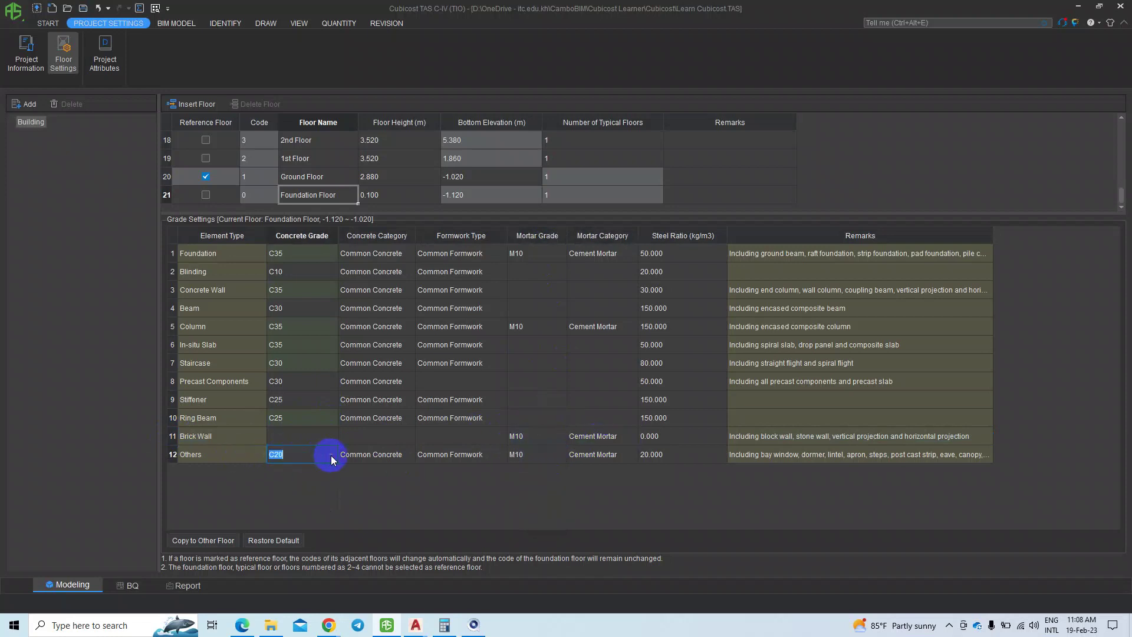
left_click(331, 455)
left_click(284, 529)
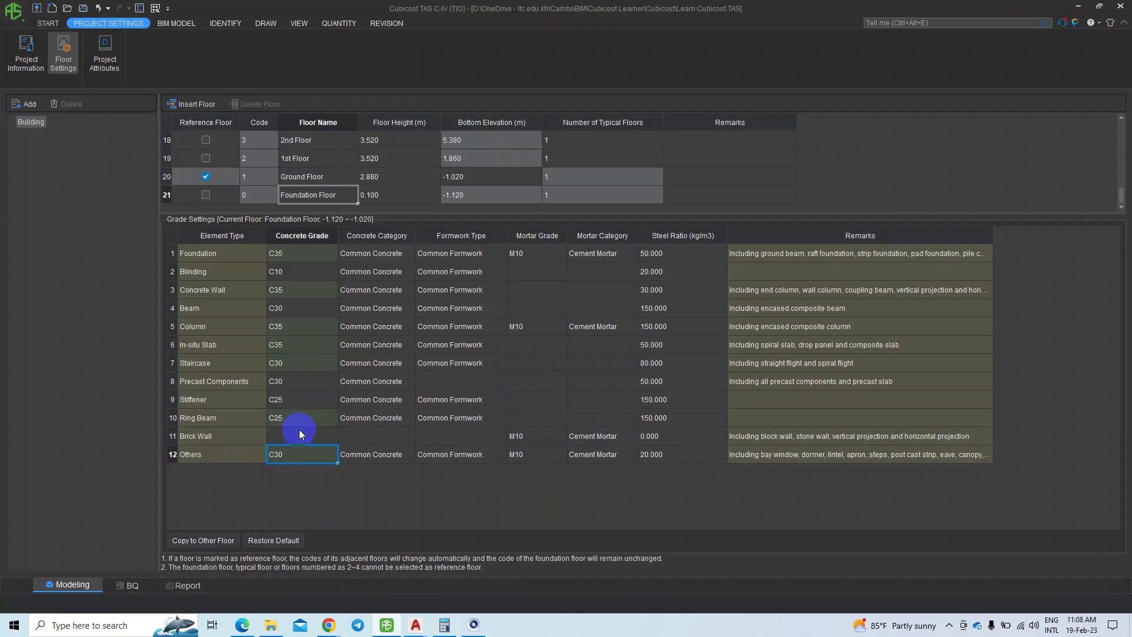
left_click(298, 405)
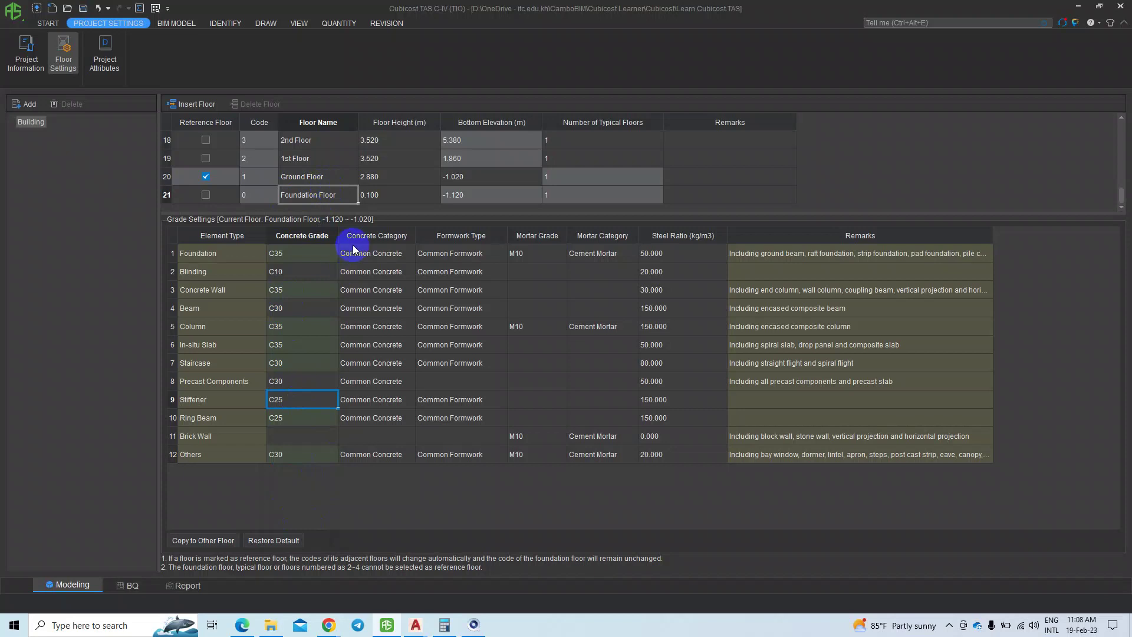
left_click(295, 367)
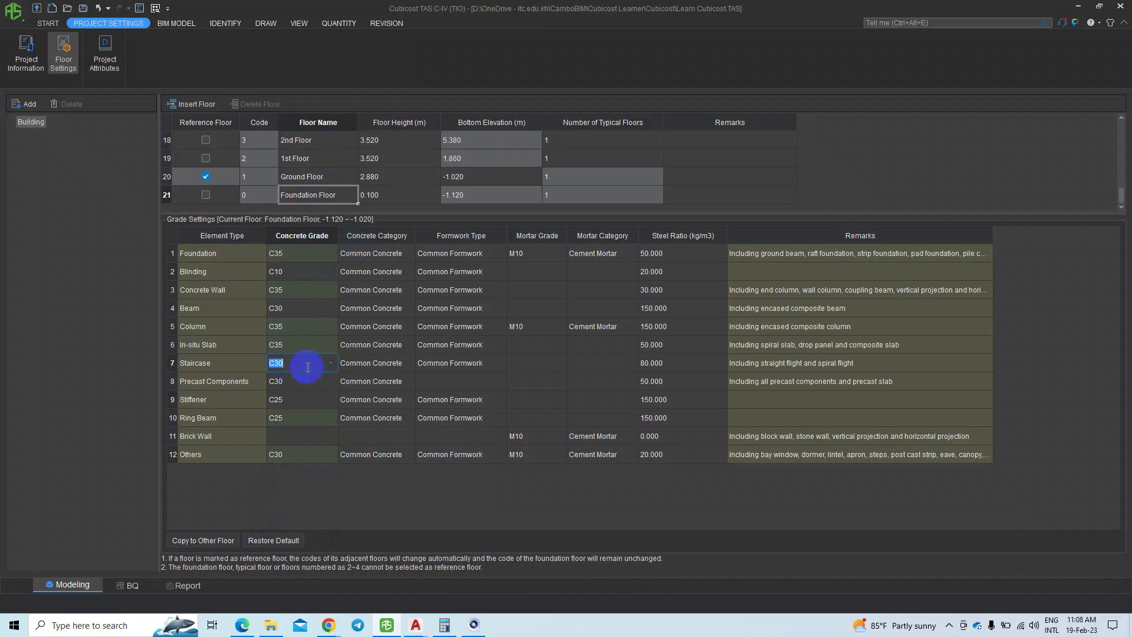
left_click(306, 344)
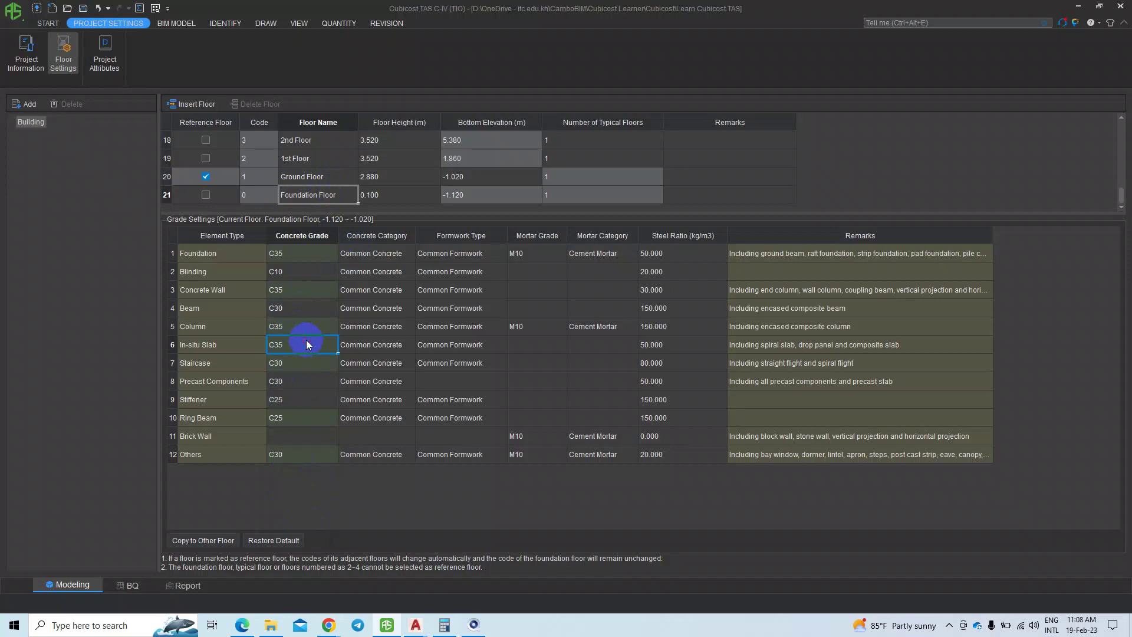
left_click(300, 310)
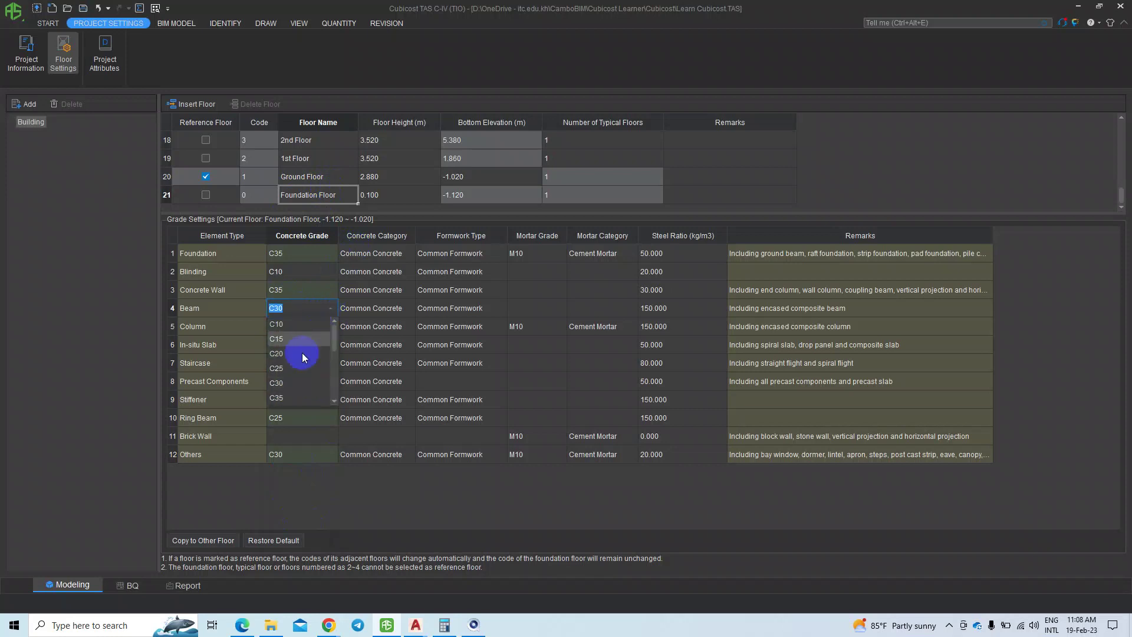
left_click(284, 397)
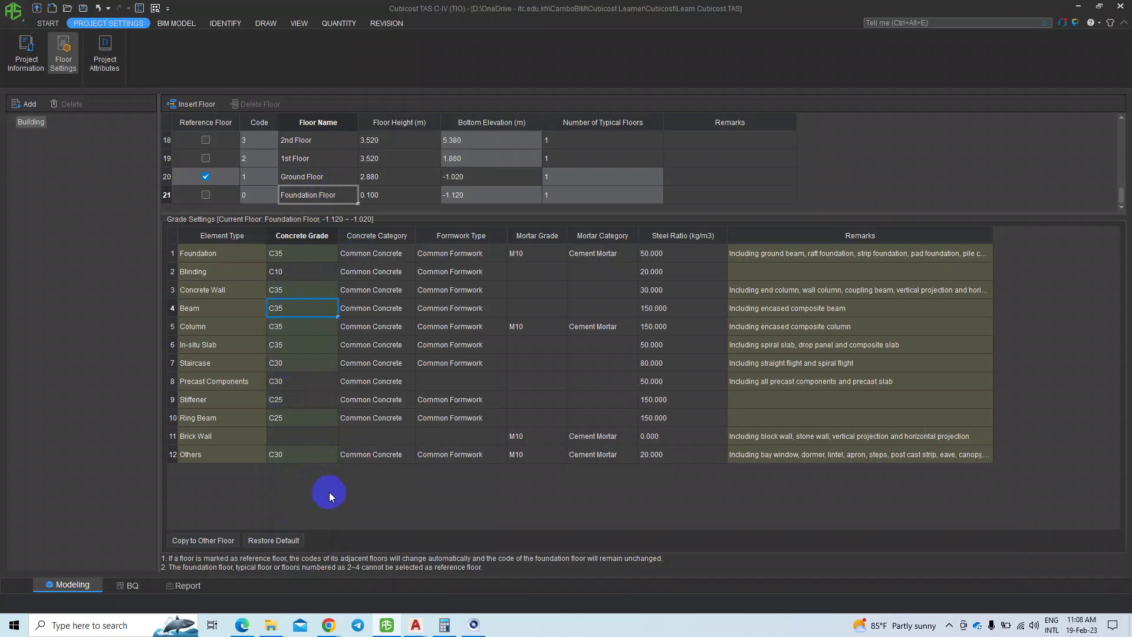
left_click(206, 236)
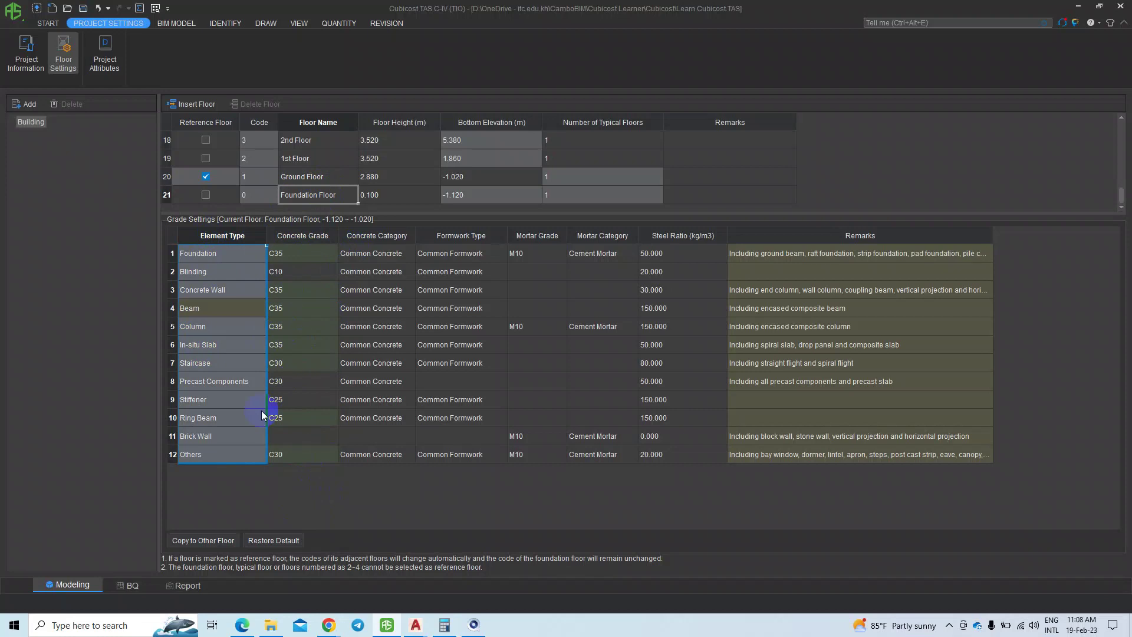
left_click(301, 271)
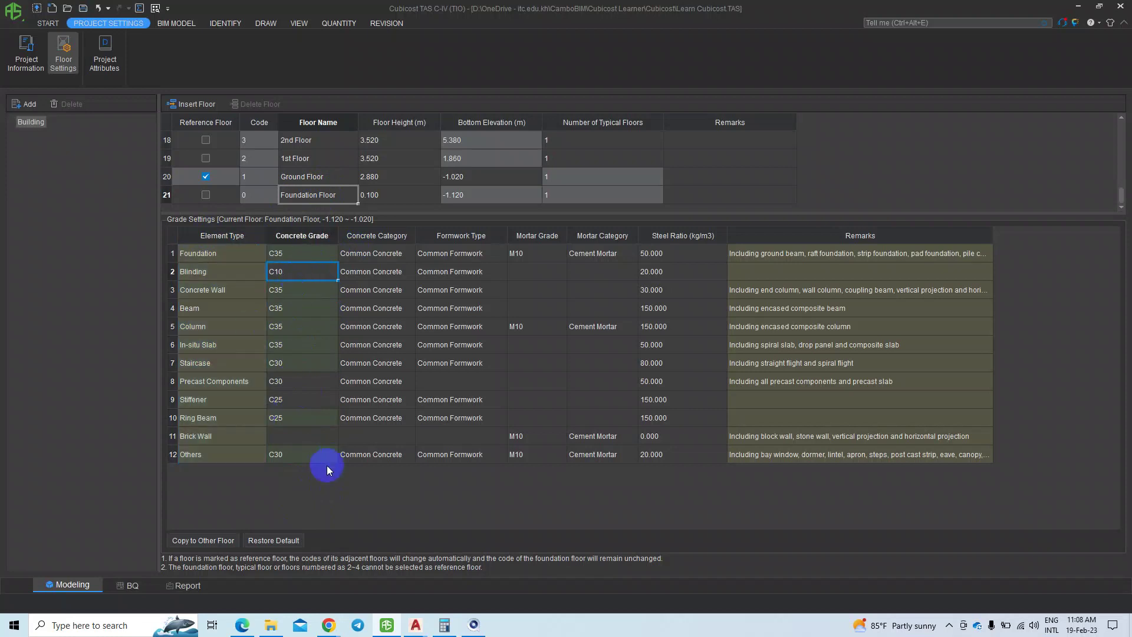
left_click(367, 247)
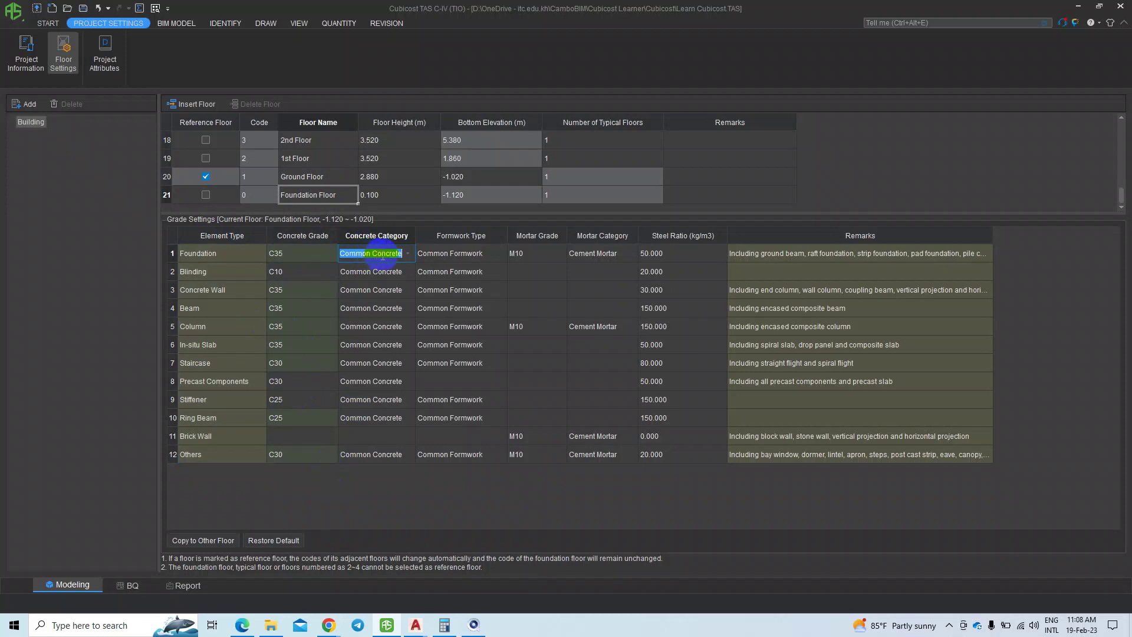
left_click(353, 438)
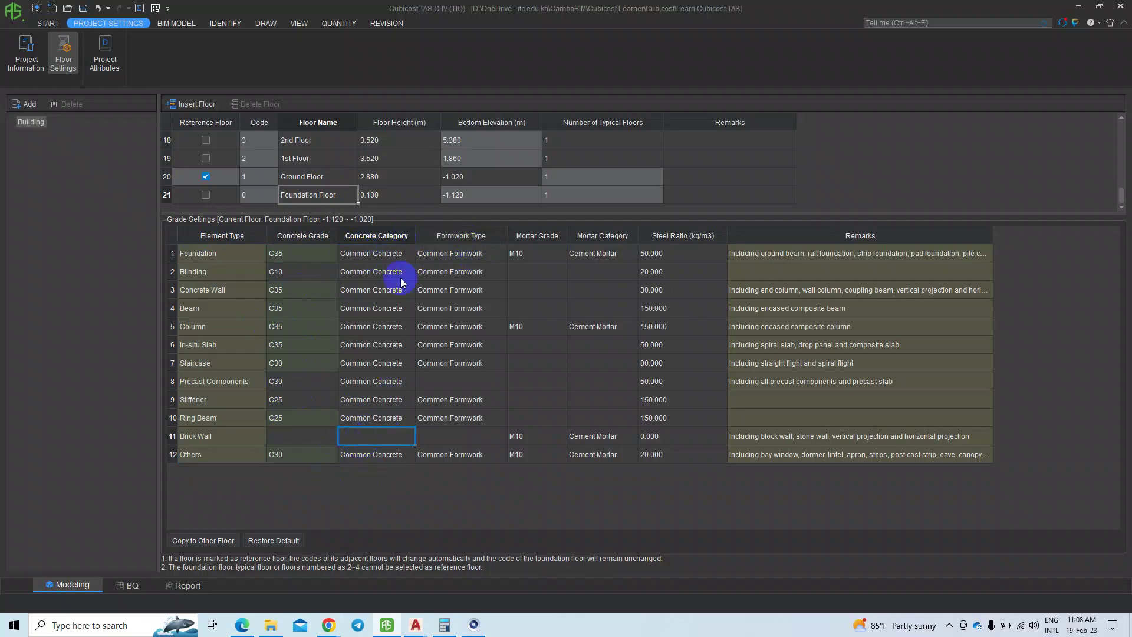
left_click(518, 437)
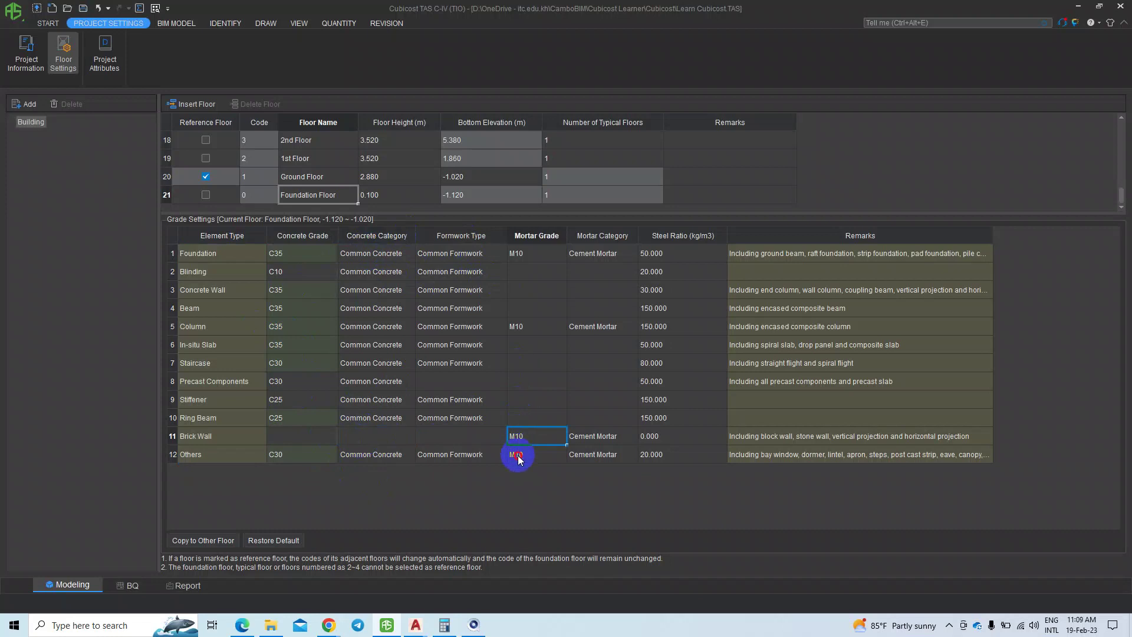
left_click(453, 383)
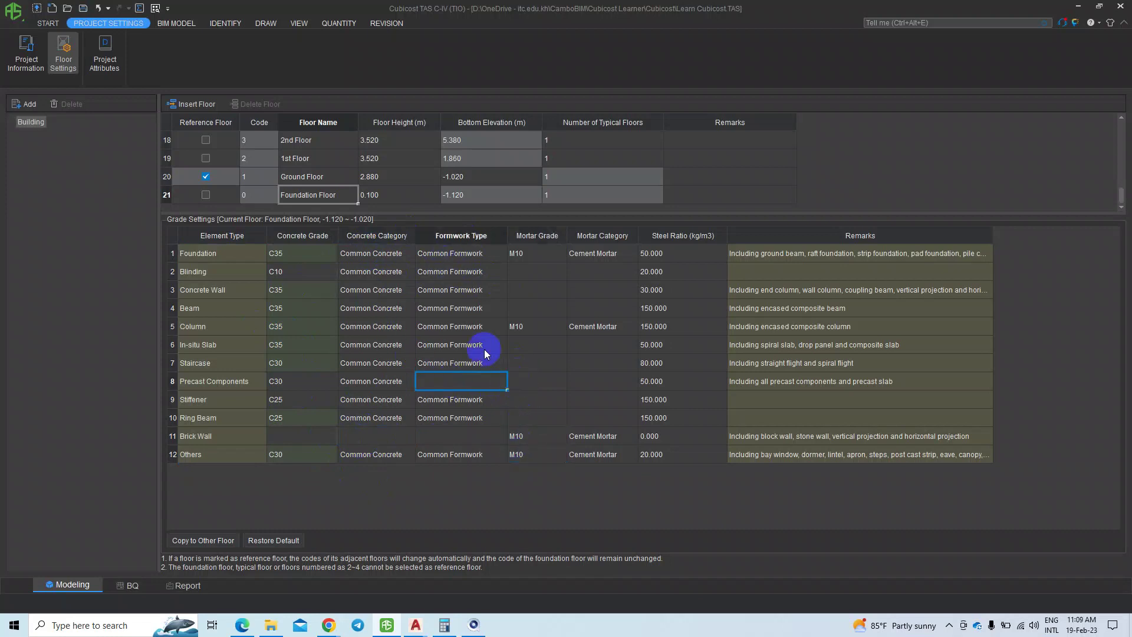
left_click(592, 254)
left_click(646, 254)
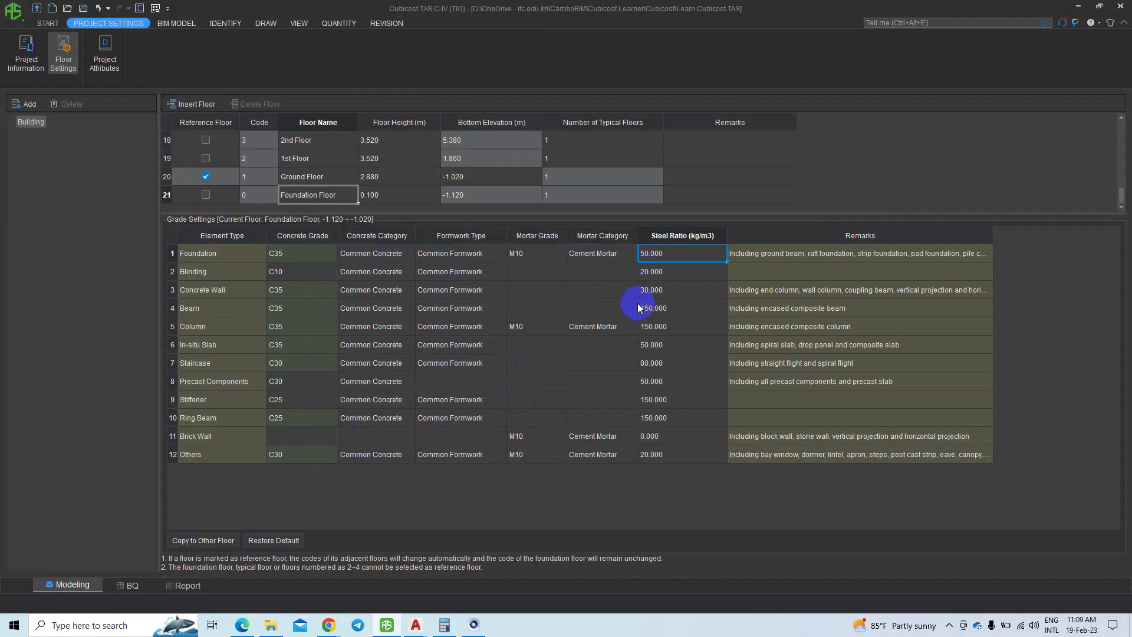
left_click_drag(652, 254, 655, 463)
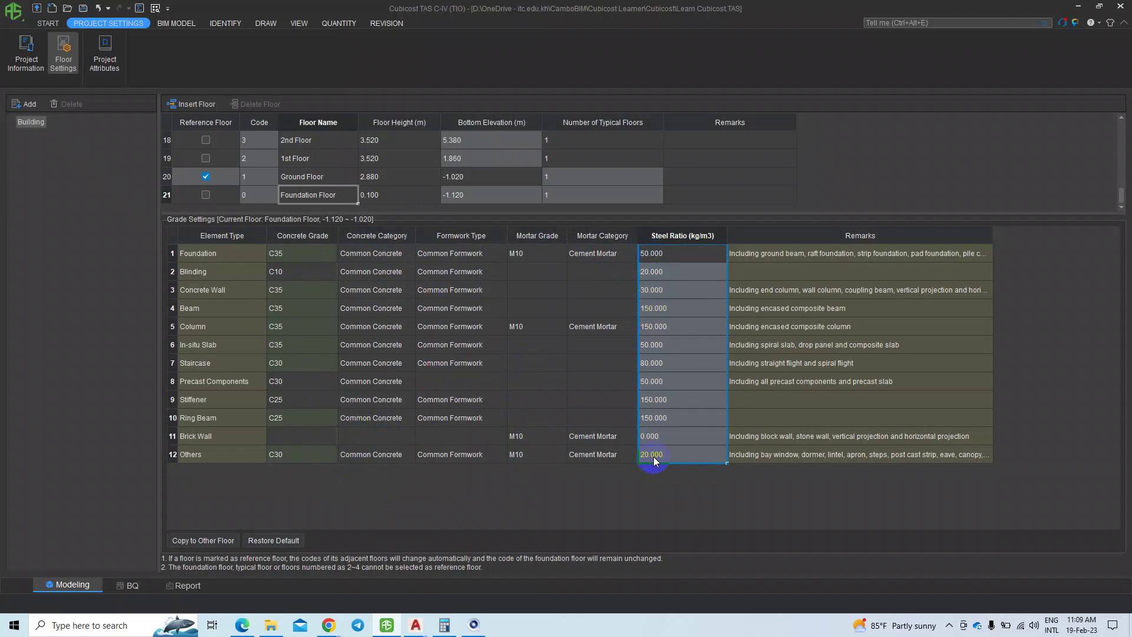
left_click(647, 255)
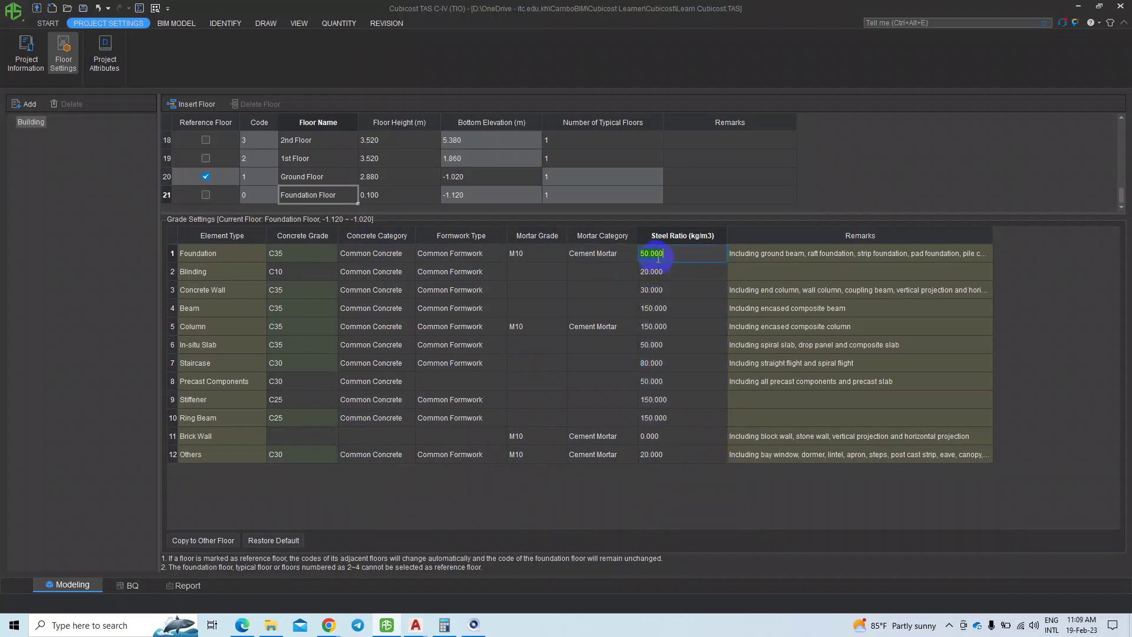
left_click(662, 272)
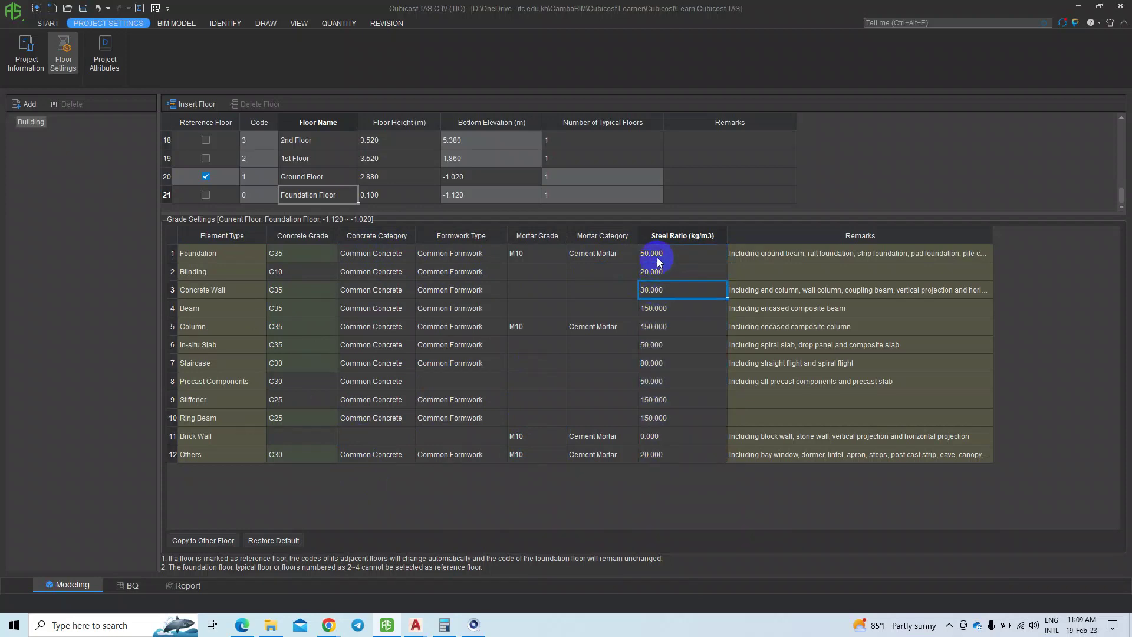
left_click(661, 278)
left_click(661, 309)
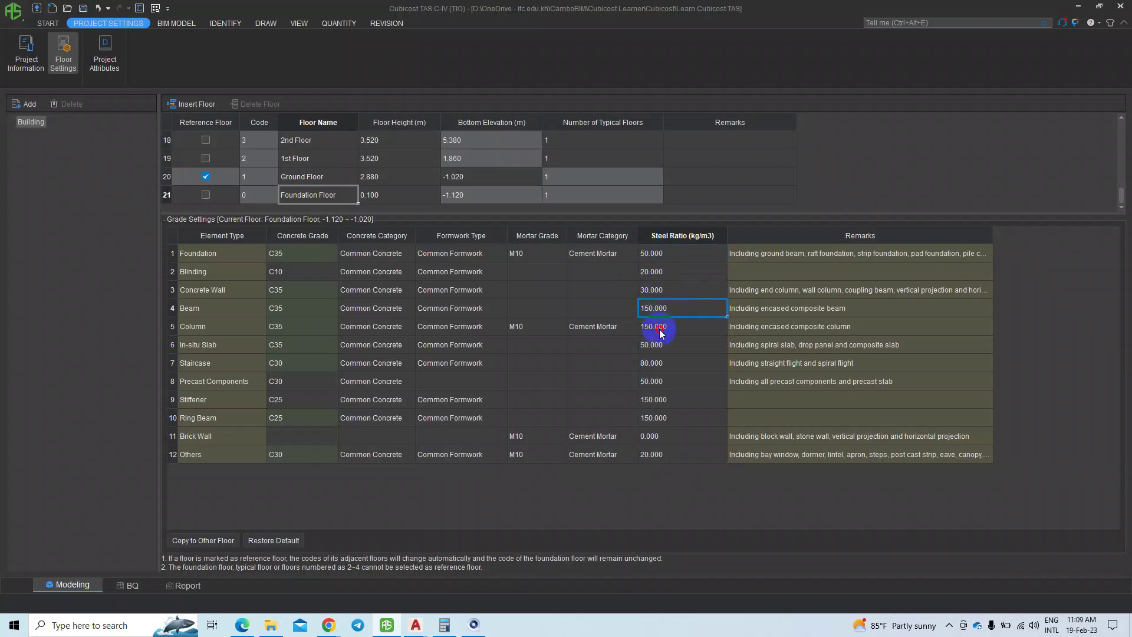
left_click(658, 328)
left_click(661, 364)
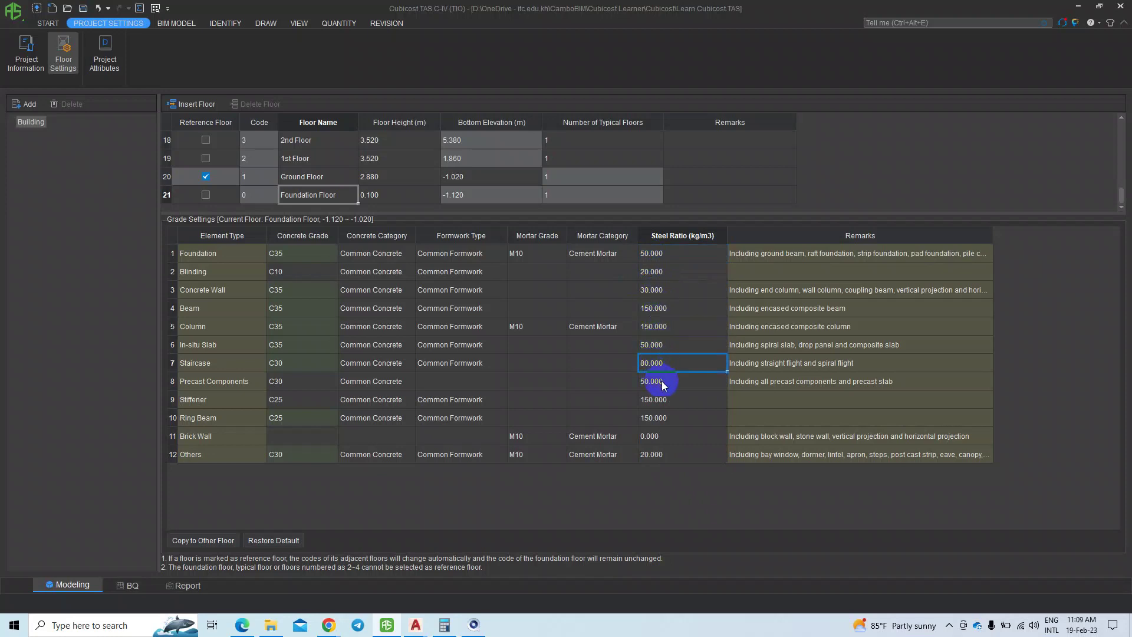
left_click(663, 382)
left_click(667, 418)
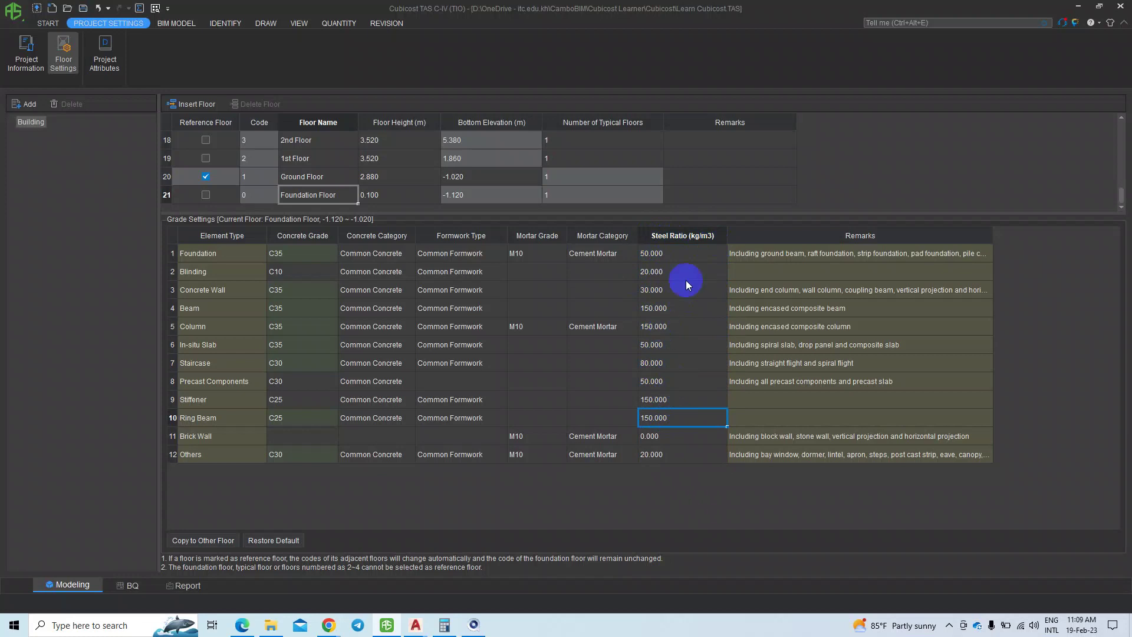
left_click_drag(652, 253, 661, 477)
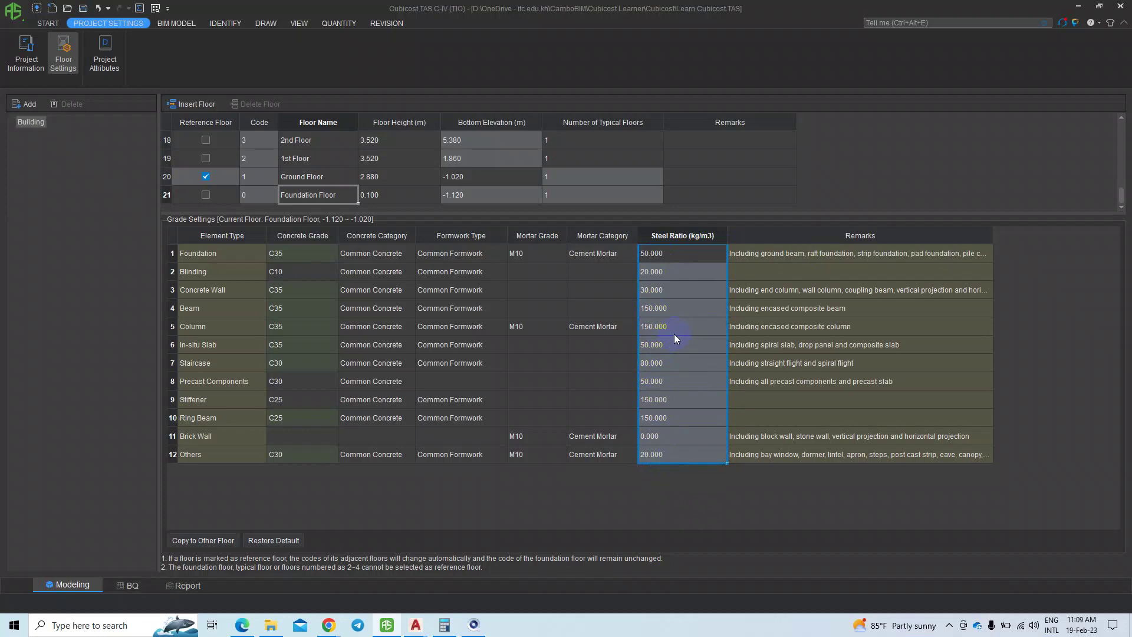
left_click(759, 252)
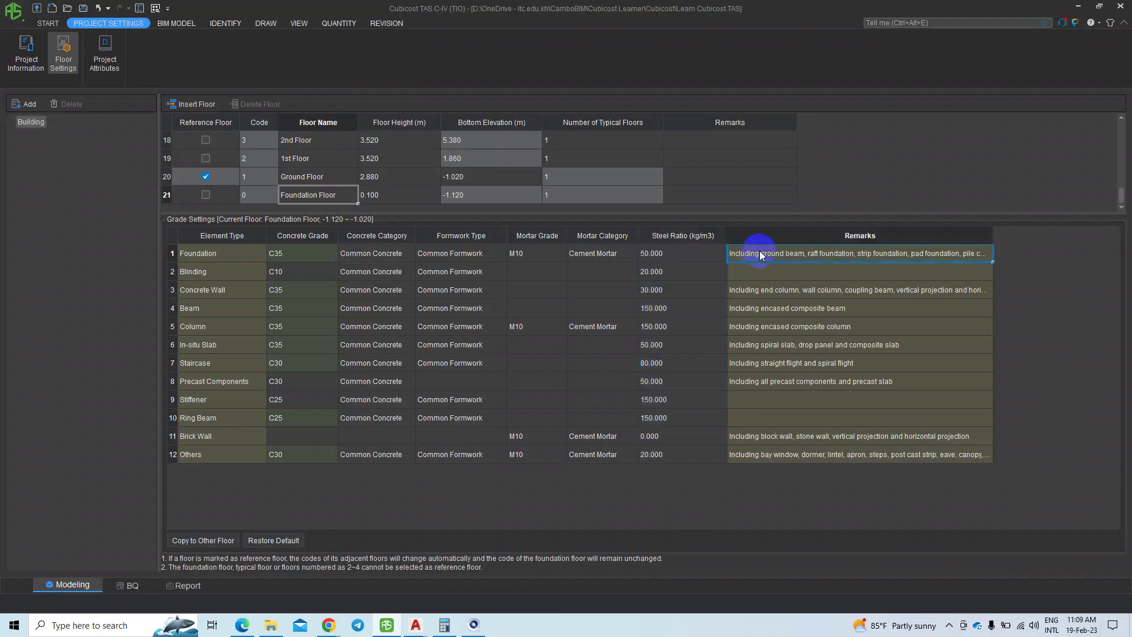
left_click_drag(792, 284, 782, 455)
left_click(788, 344)
left_click(788, 292)
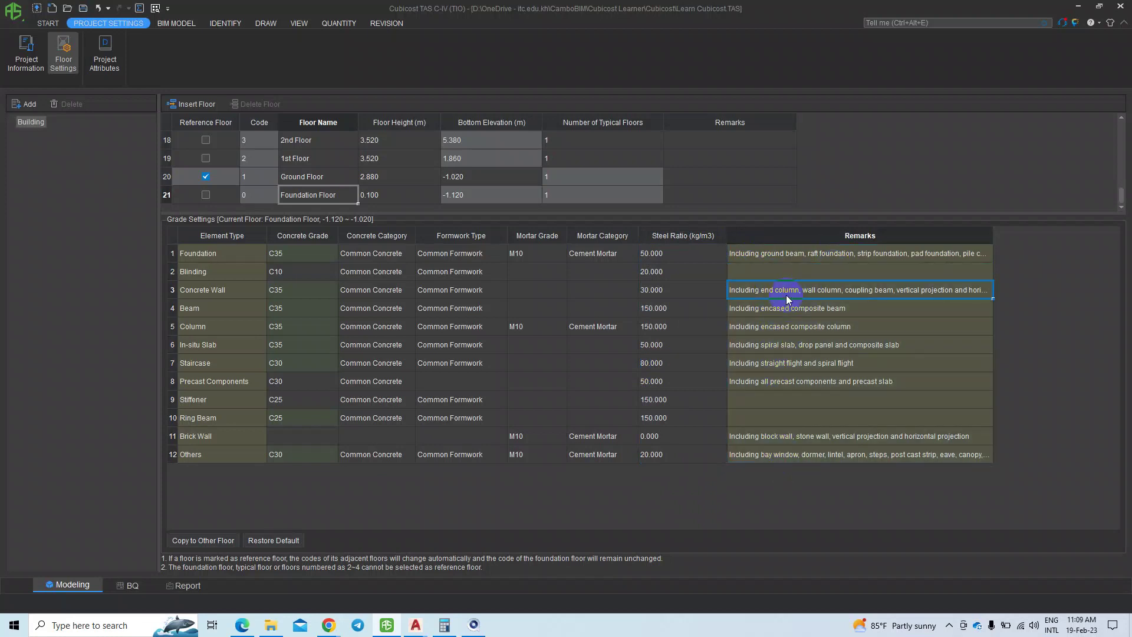
left_click(780, 309)
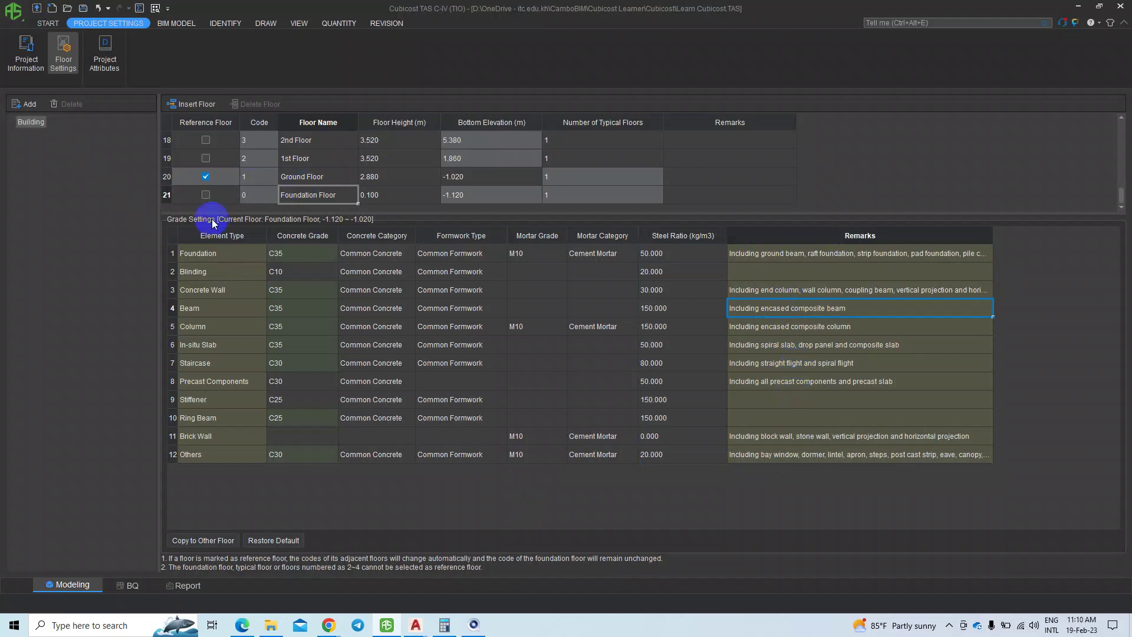
left_click(309, 196)
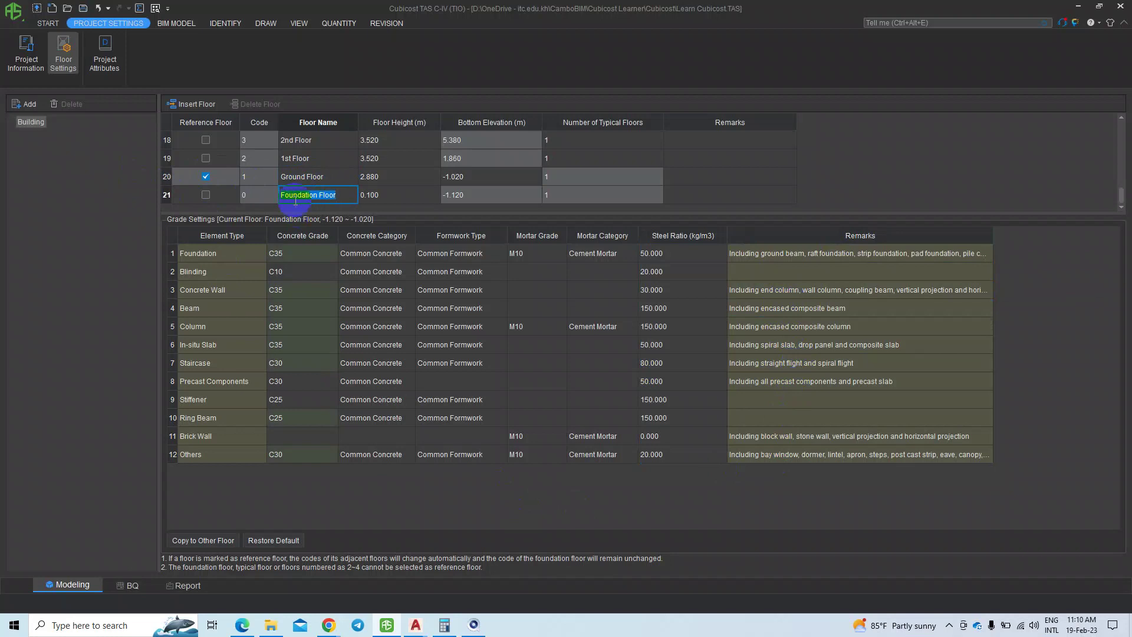
left_click(306, 177)
left_click(307, 200)
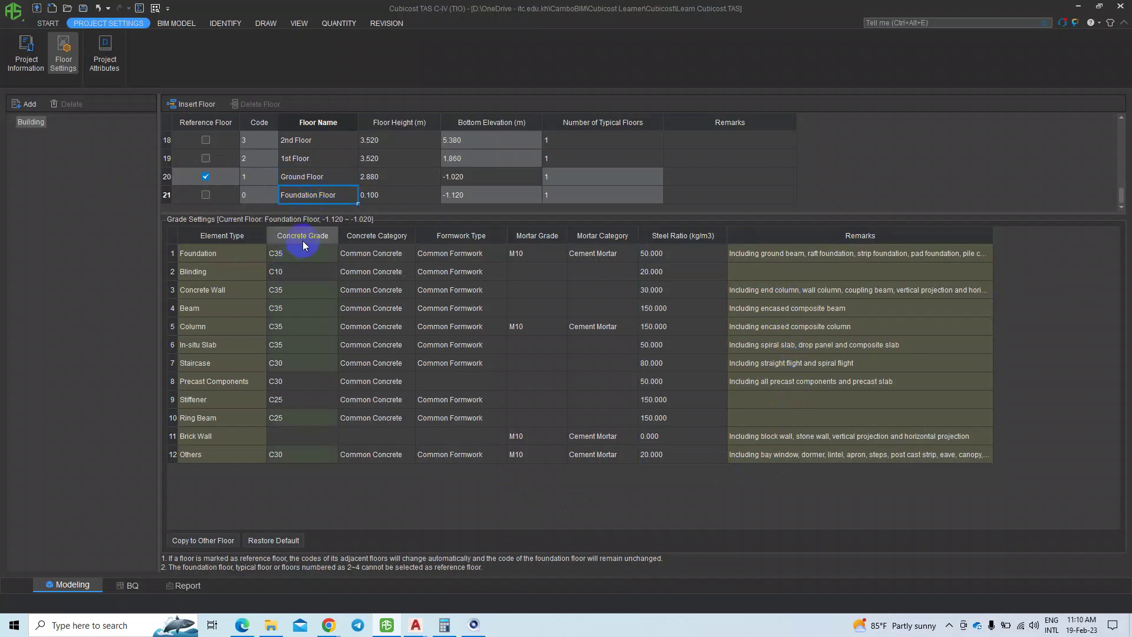
left_click(322, 180)
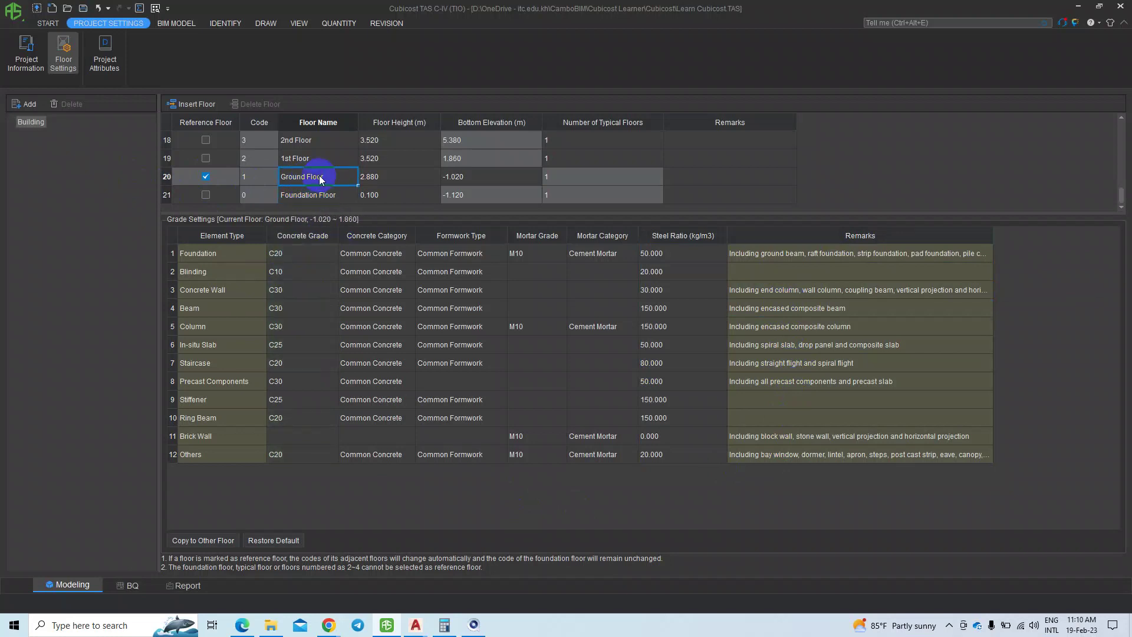
left_click(318, 197)
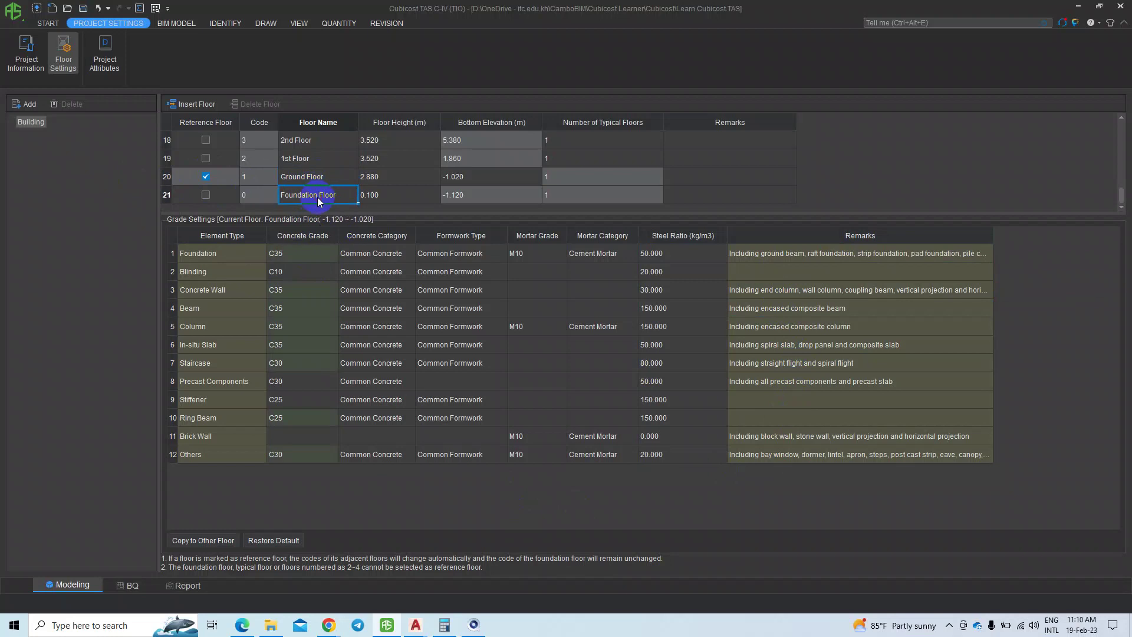
left_click(306, 177)
left_click(314, 198)
left_click(316, 177)
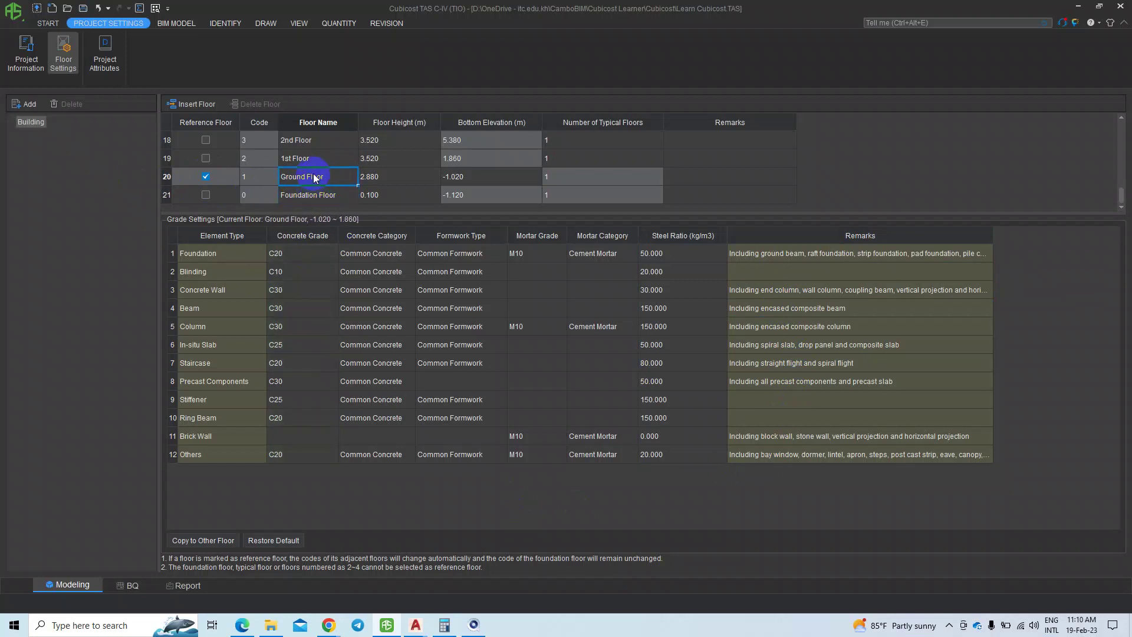
left_click(315, 196)
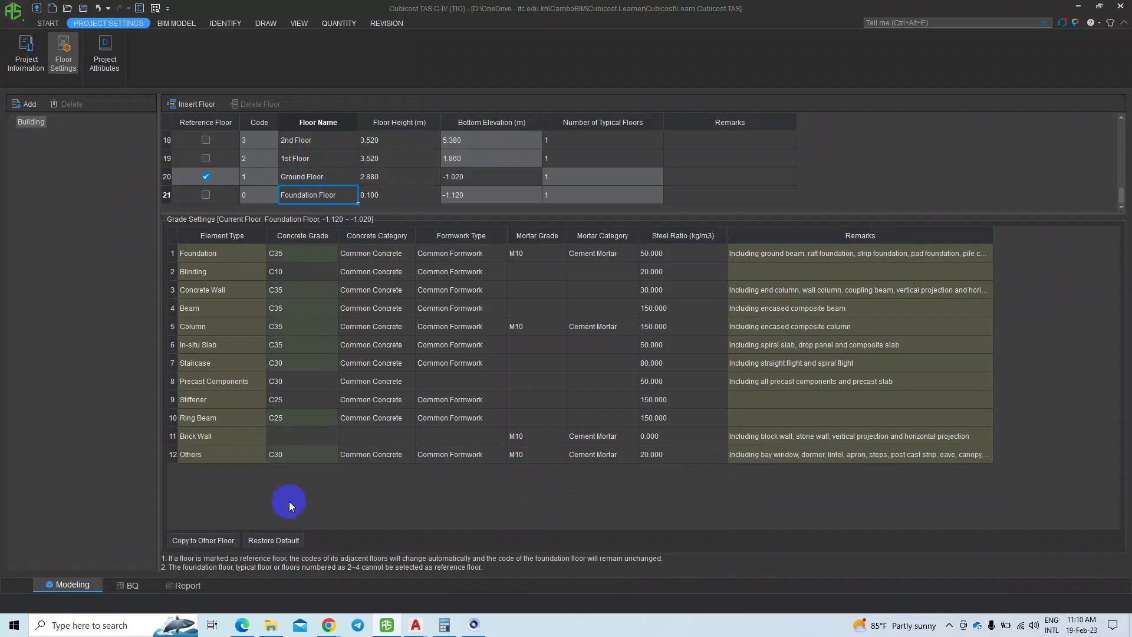
left_click(310, 178)
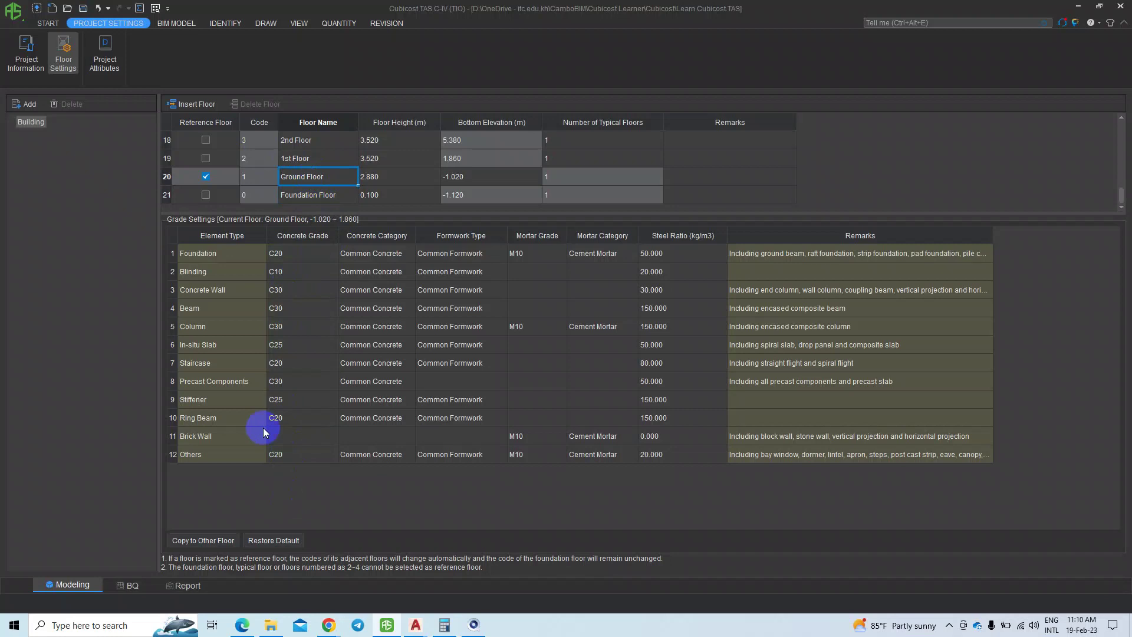
left_click(307, 196)
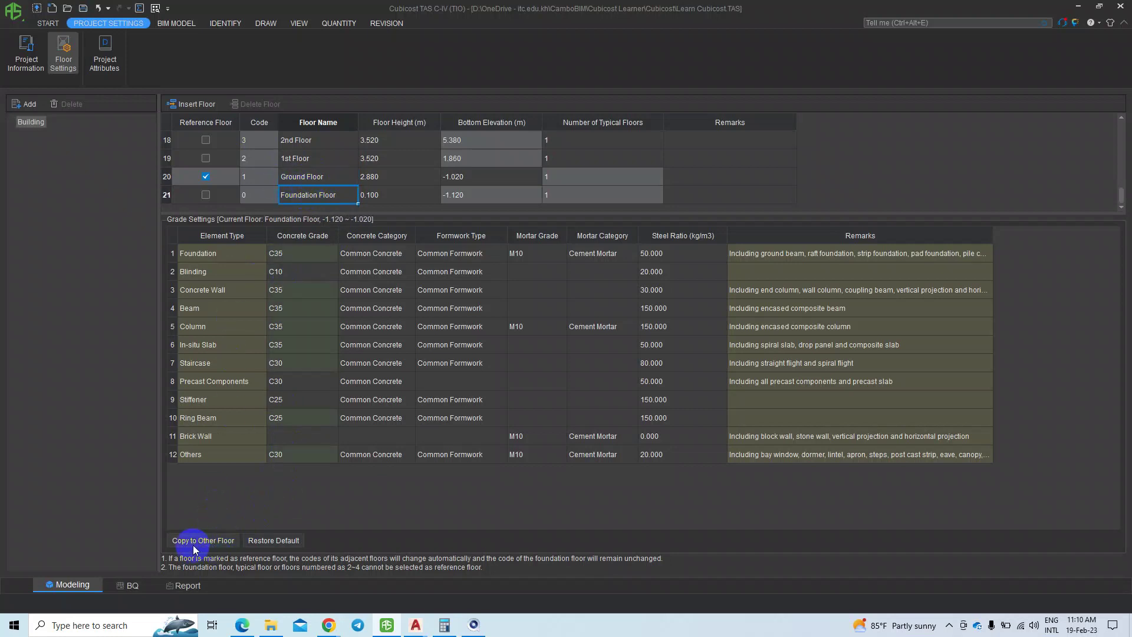
Copy the Foundation Floor grade settings to Ground Floor and review the copied grades
left_click(199, 540)
scroll(505, 260, "down", 3)
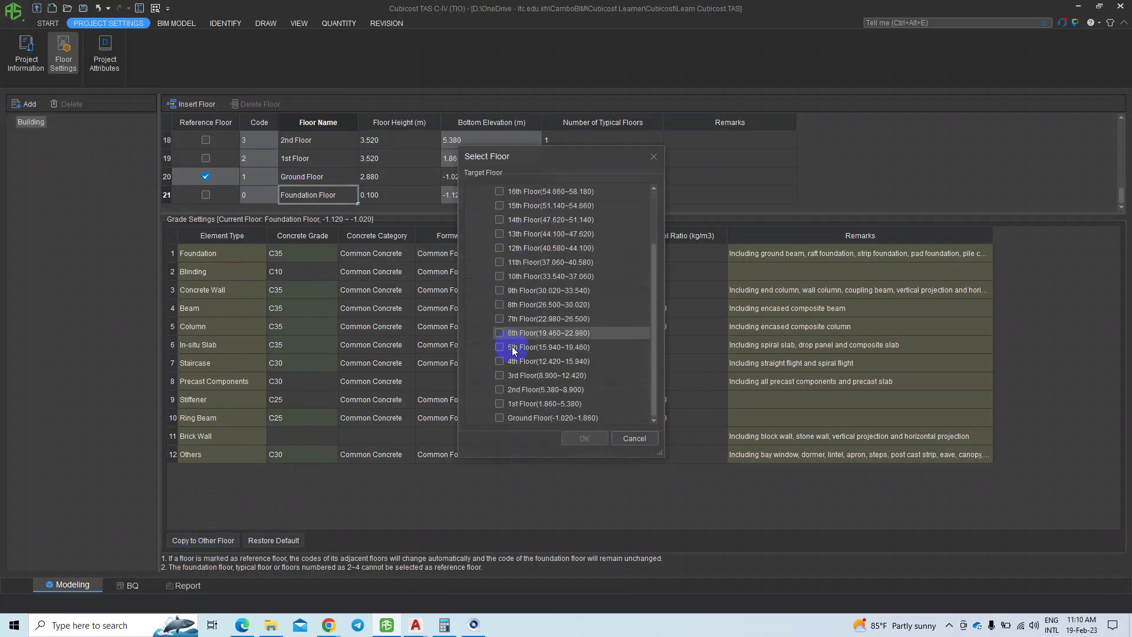
left_click(500, 417)
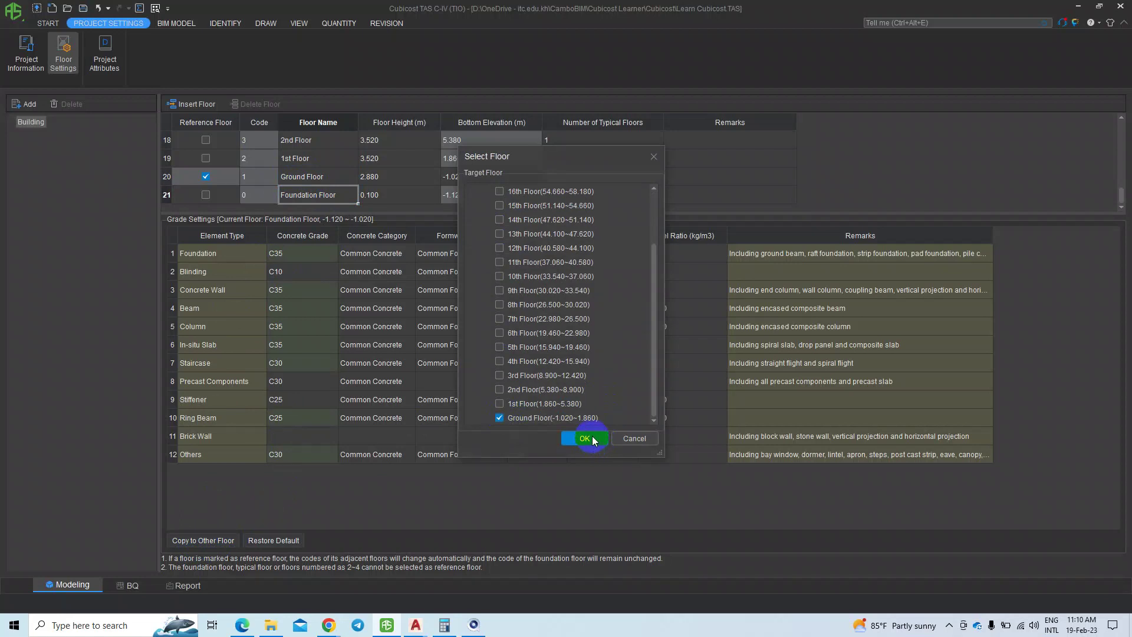
left_click(593, 440)
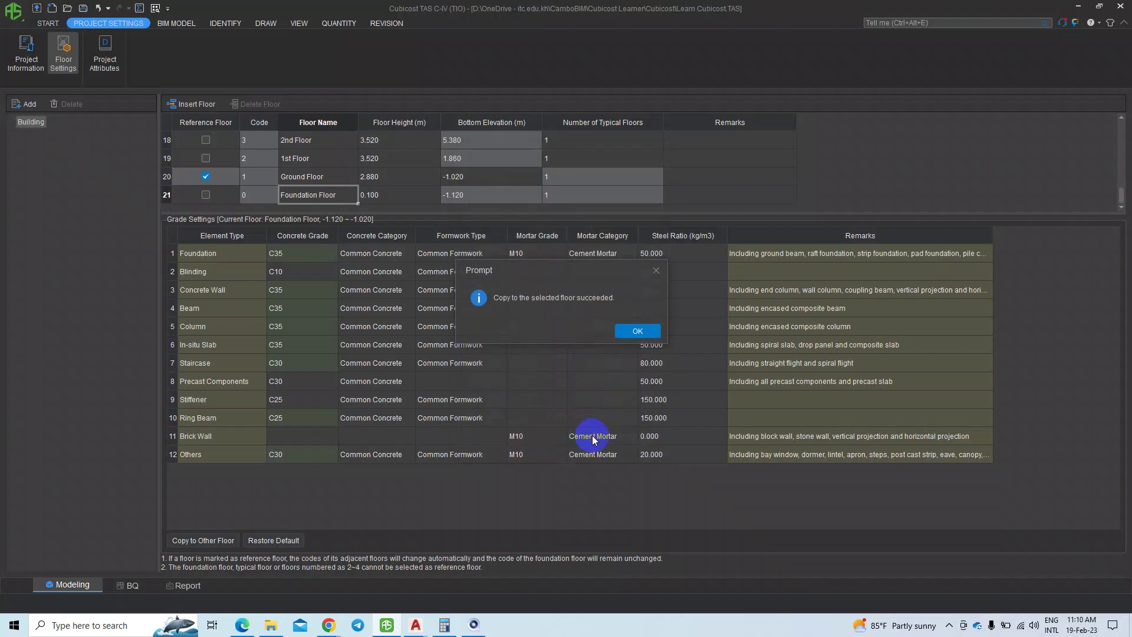
left_click(649, 329)
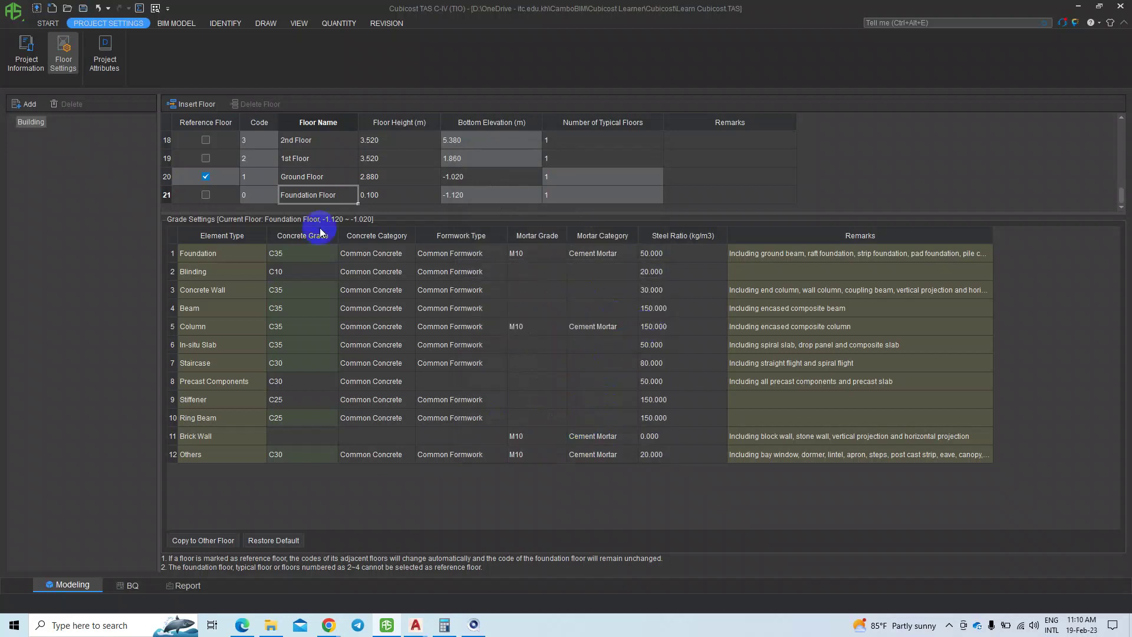
left_click(313, 176)
left_click(297, 275)
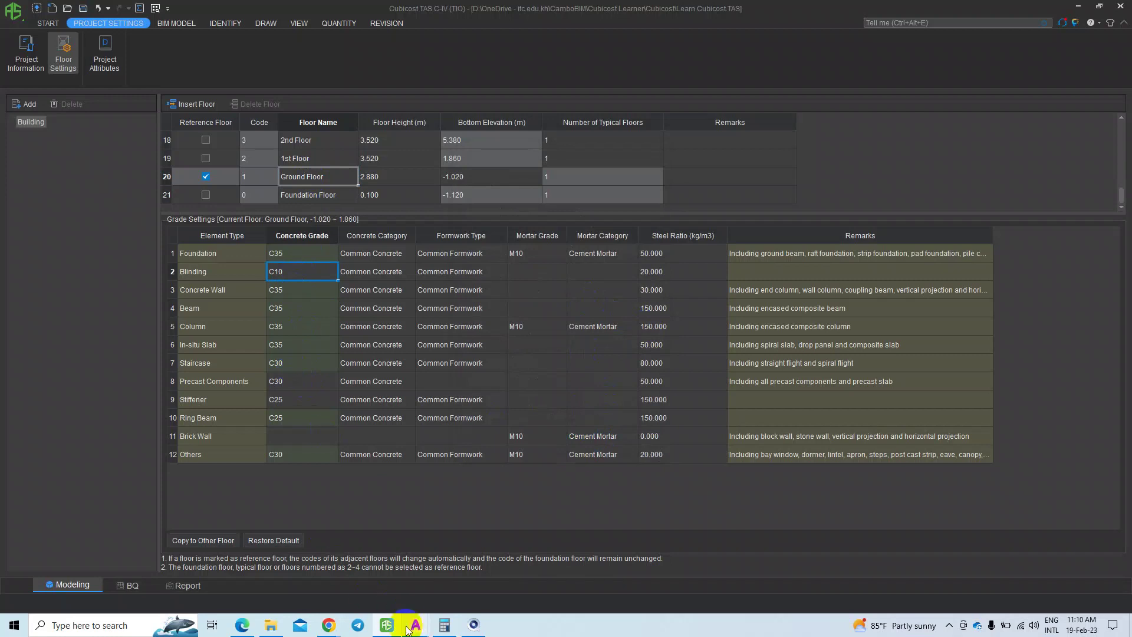
Underline the basement, 30MPa beams, slabs and stairs, and write '1 to Roof' beside it
mouse_move(243, 625)
left_click(233, 632)
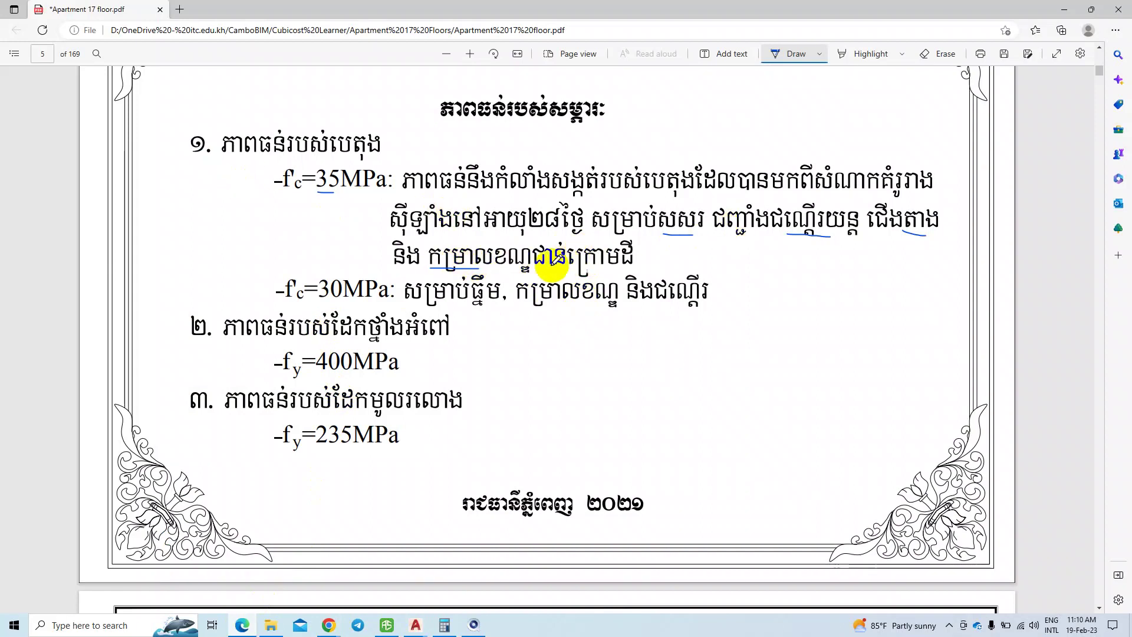
left_click_drag(507, 268, 646, 262)
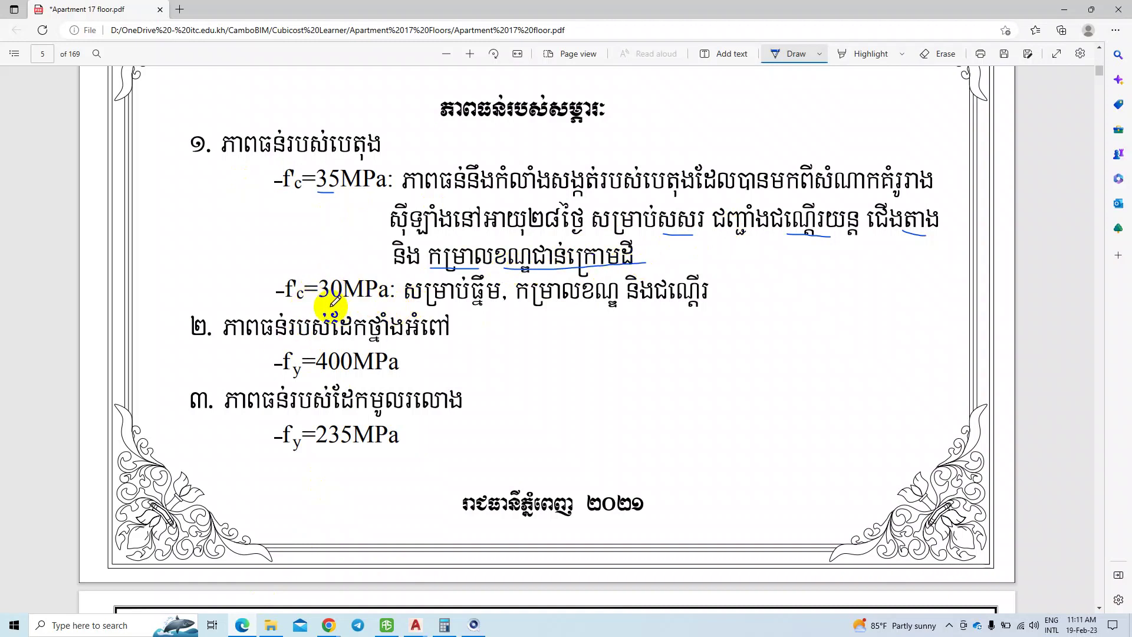
left_click_drag(324, 302, 351, 301)
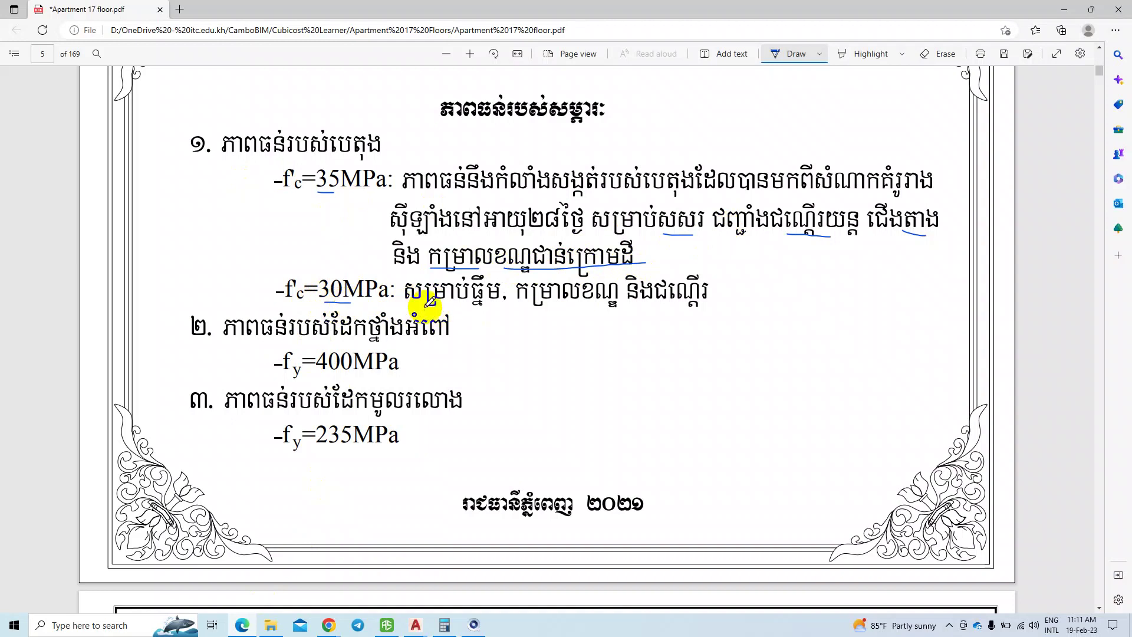
left_click_drag(460, 306, 488, 305)
left_click_drag(582, 306, 706, 305)
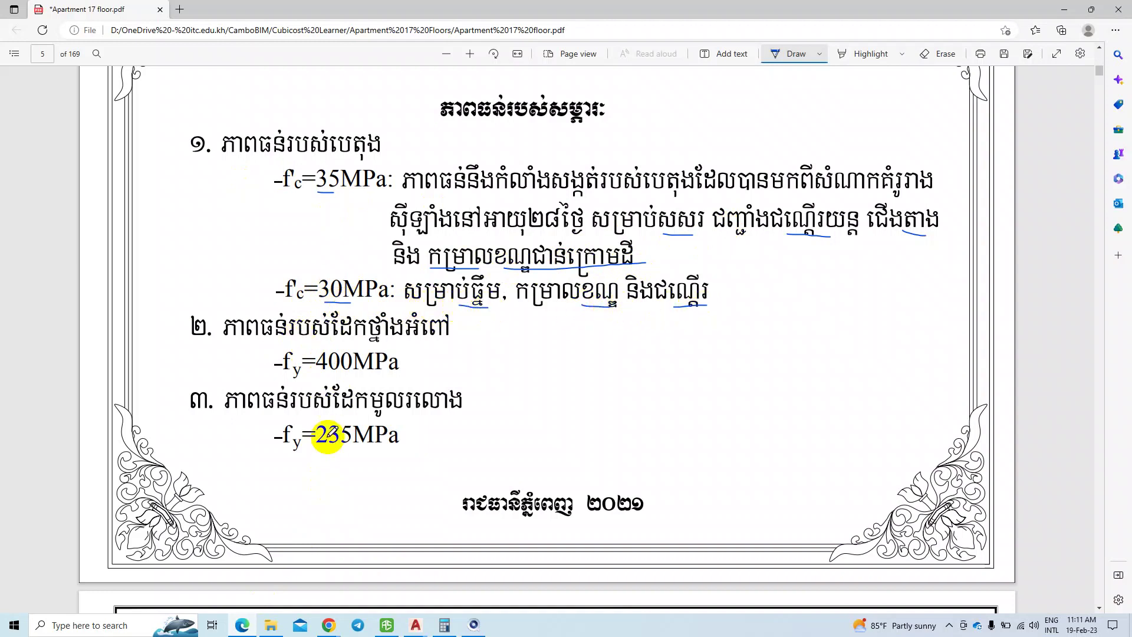
mouse_move(739, 294)
left_mouse_down()
mouse_move(771, 313)
mouse_move(779, 300)
mouse_move(811, 311)
mouse_move(824, 298)
mouse_move(855, 310)
mouse_move(863, 301)
left_mouse_up()
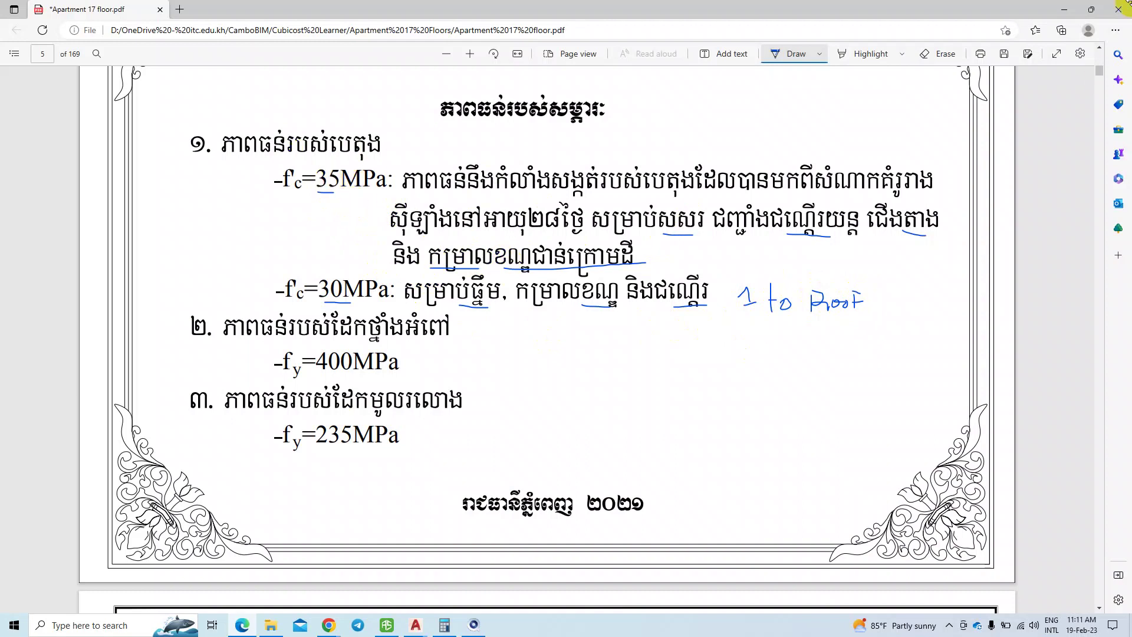
left_click(1065, 10)
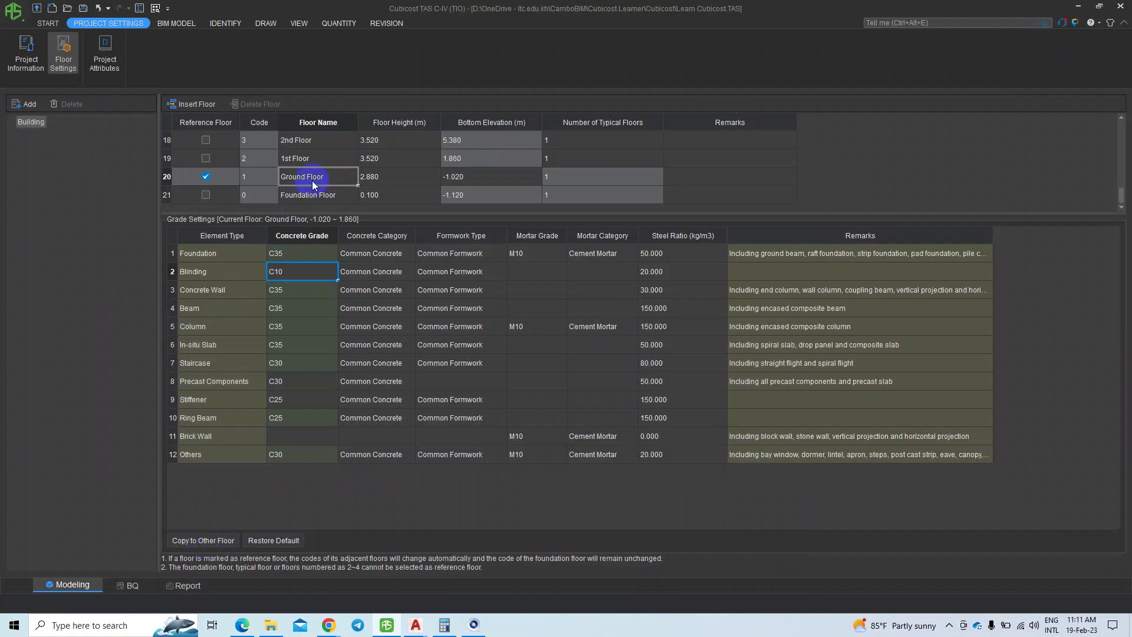
Copy the Ground Floor grade settings to the 1st Floor and display its grade table
left_click(208, 547)
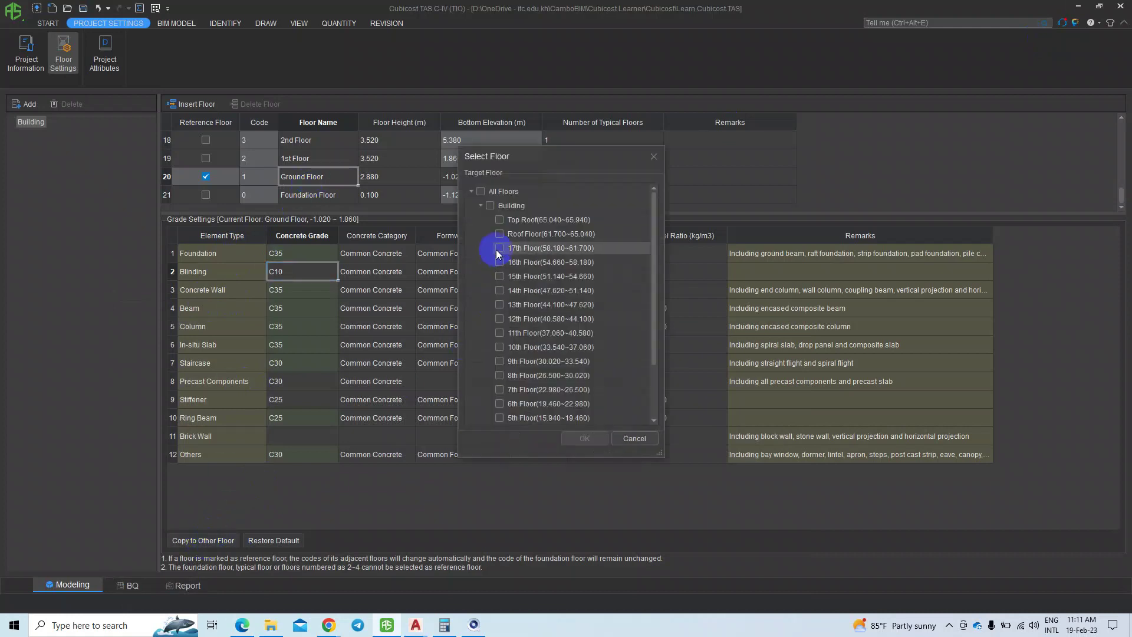
scroll(498, 365, "down", 5)
left_click(499, 405)
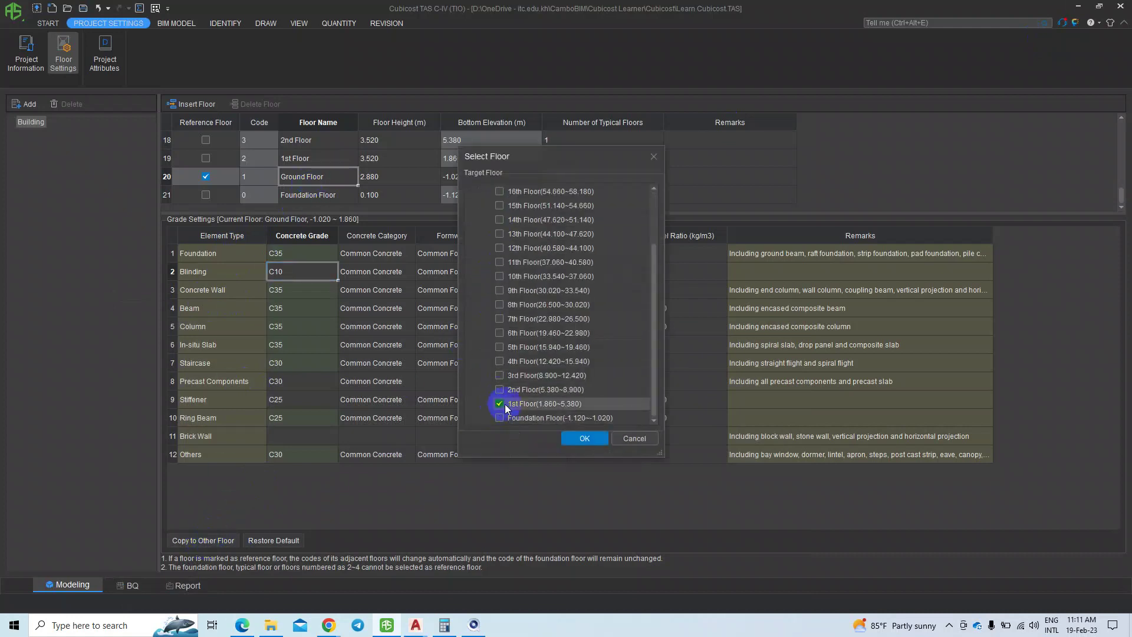
left_click(584, 438)
left_click(638, 331)
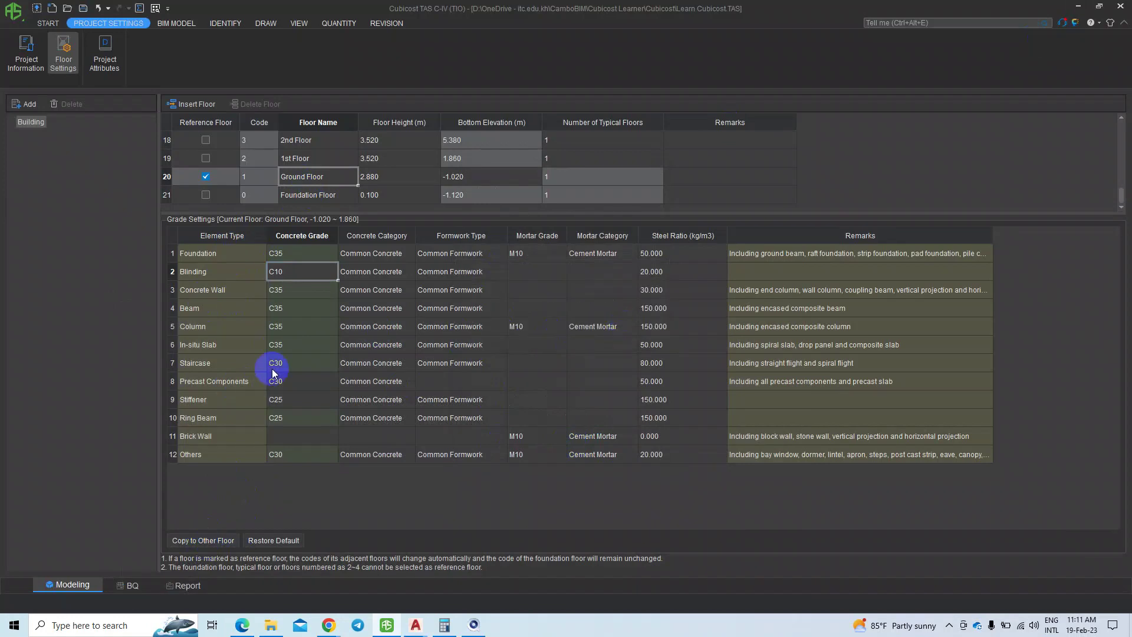
left_click(289, 159)
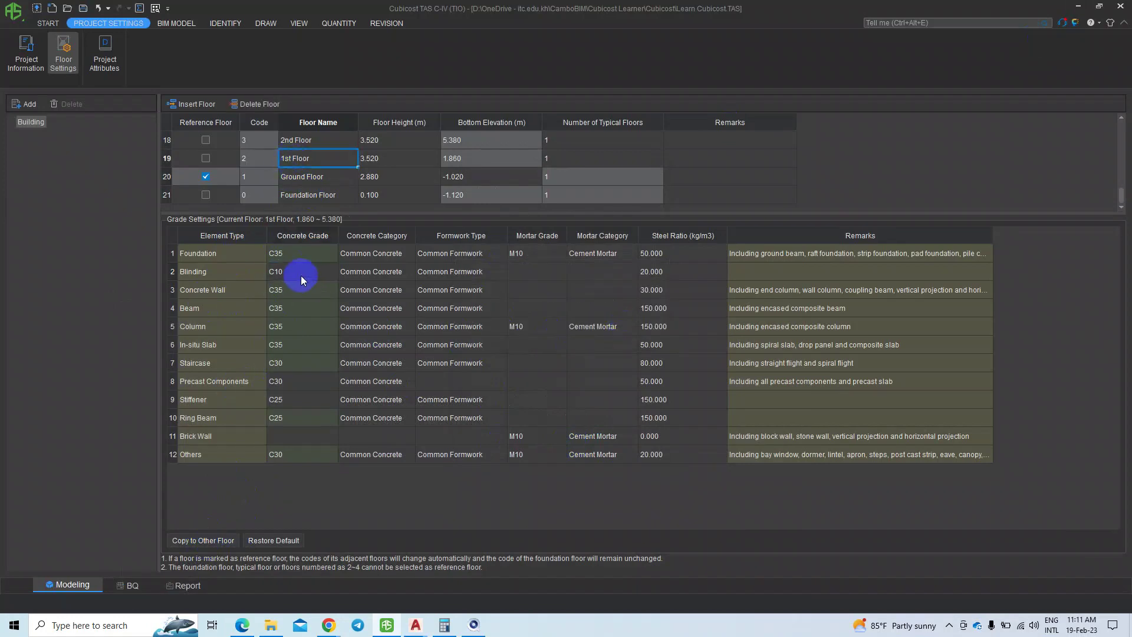
Change the 1st Floor Beam concrete grade to C30, keeping Column and In-situ Slab at C35
left_click(297, 254)
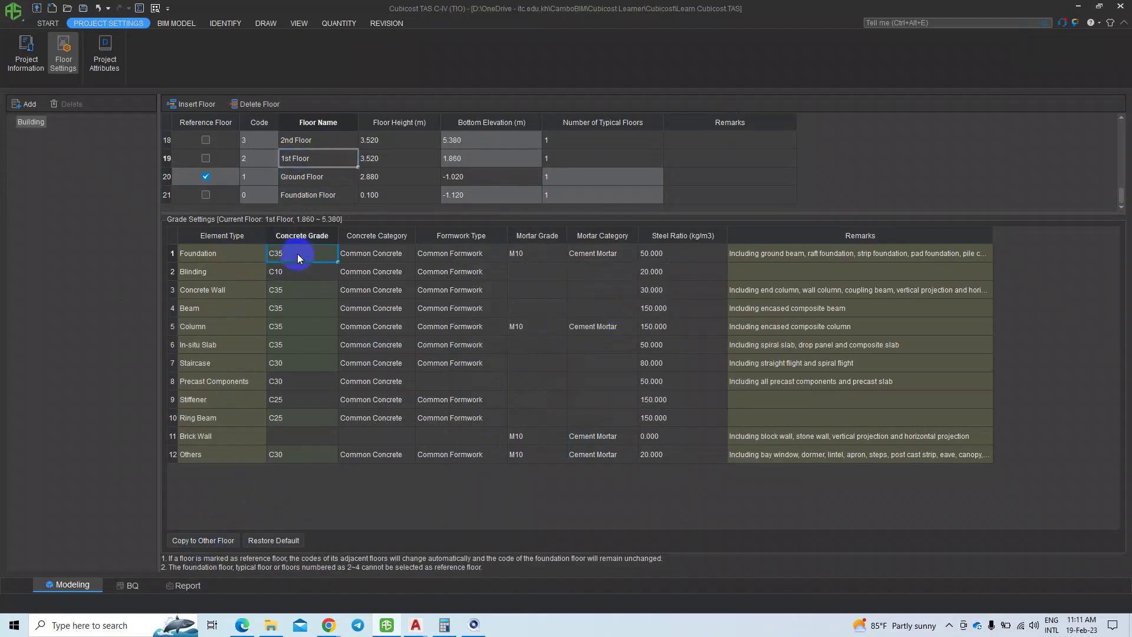
left_click(303, 291)
left_click(297, 308)
left_click(329, 310)
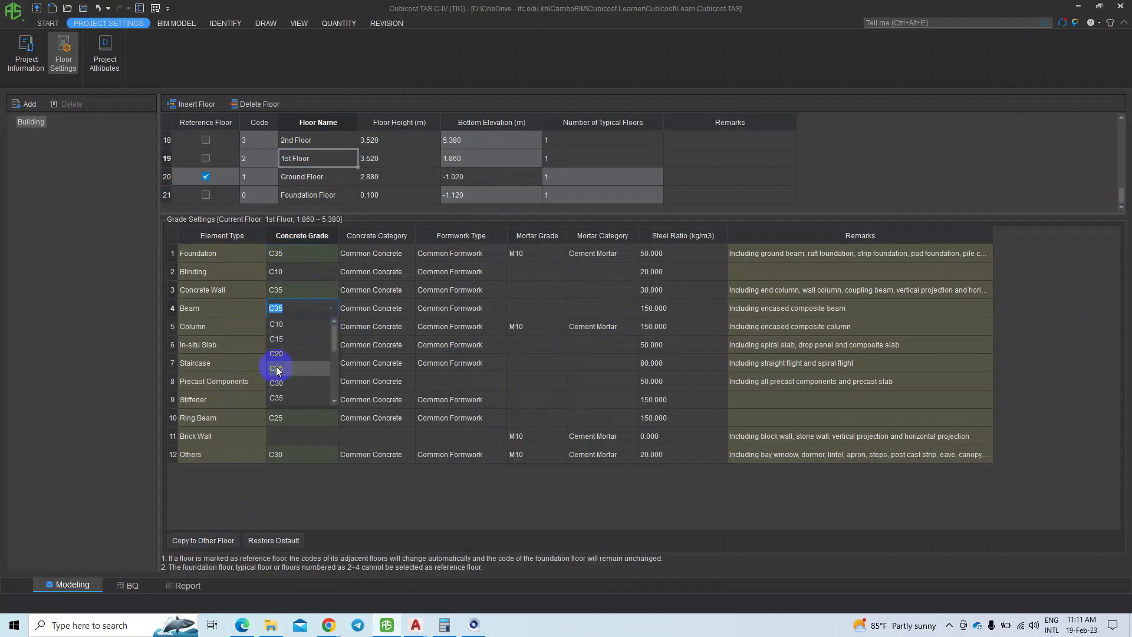
left_click(277, 380)
left_click(310, 330)
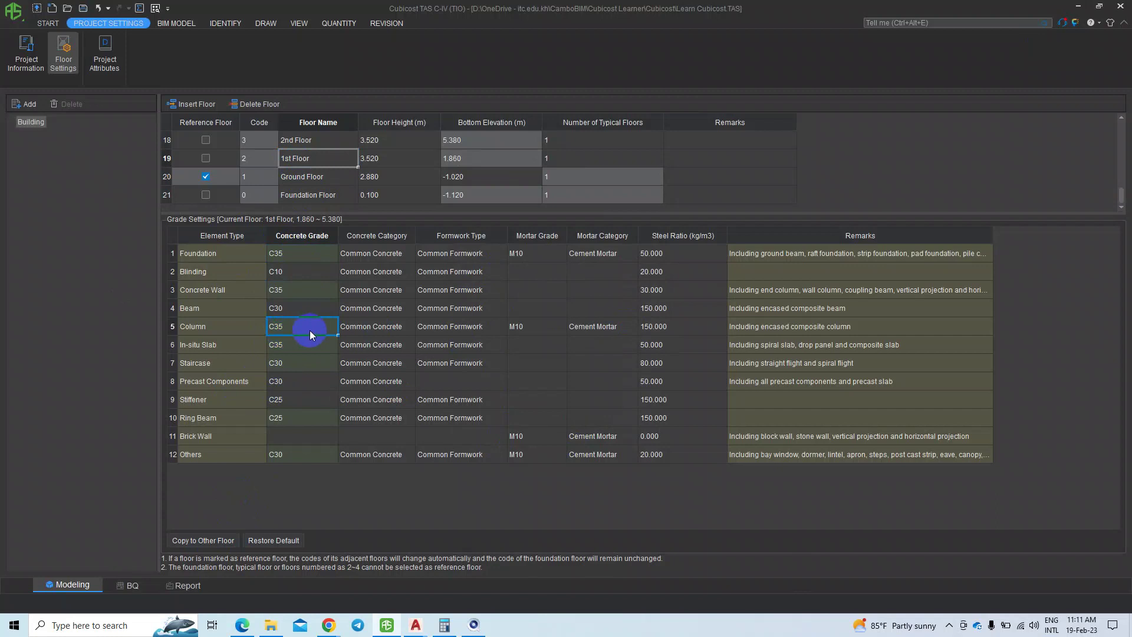
left_click(354, 382)
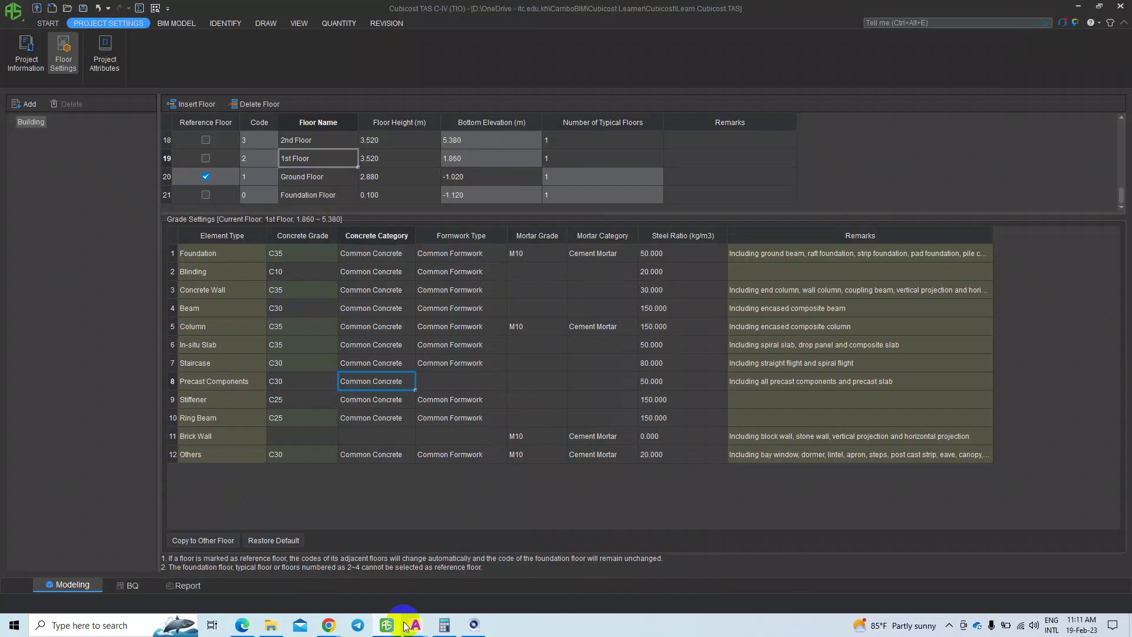
left_click(240, 626)
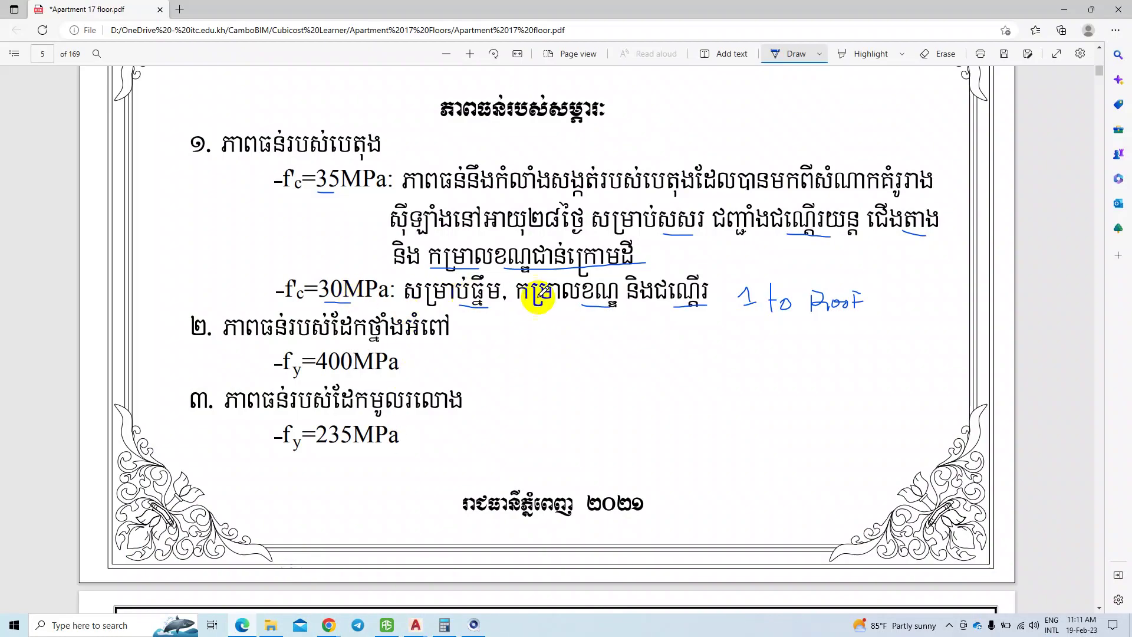
left_click(1065, 9)
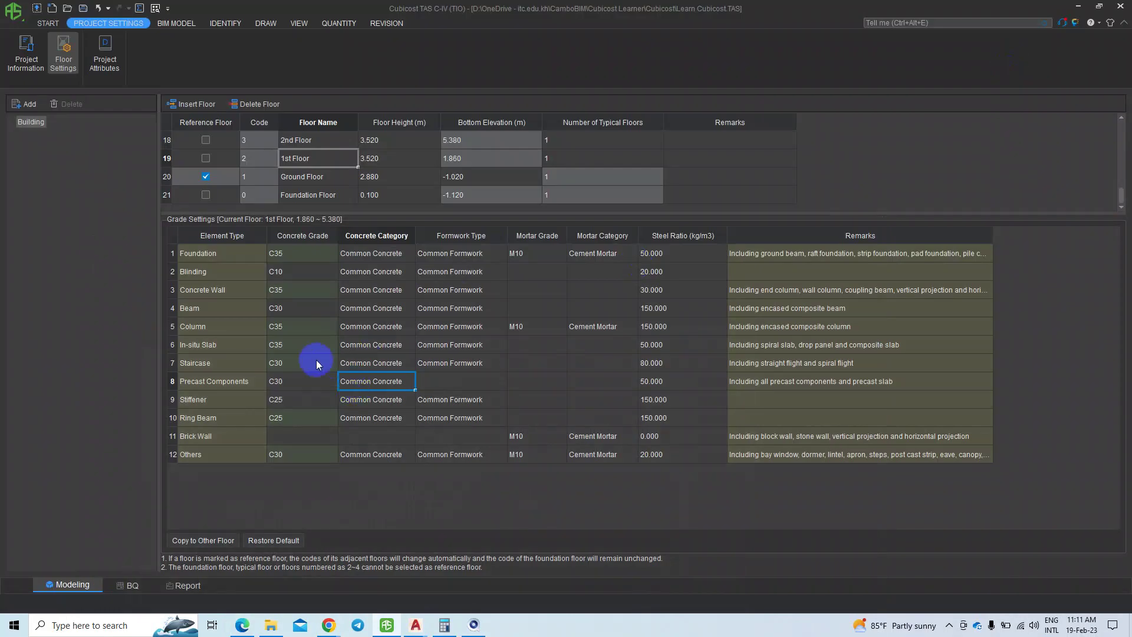
Change the 1st Floor In-situ Slab concrete grade from C35 to C30
left_click(273, 350)
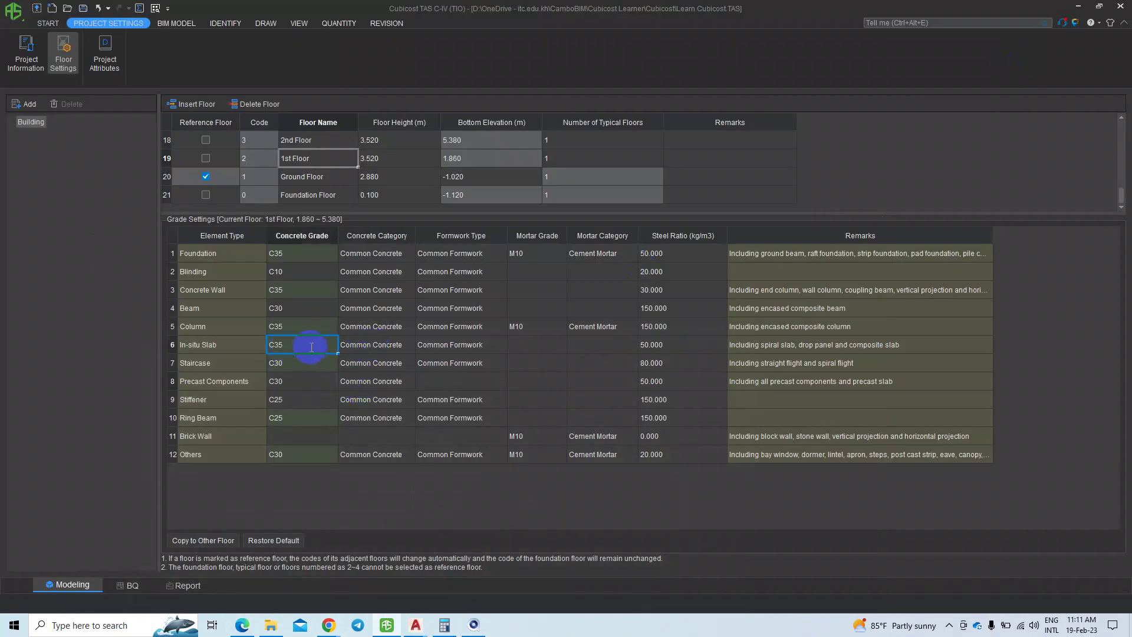
left_click(330, 346)
left_click(287, 419)
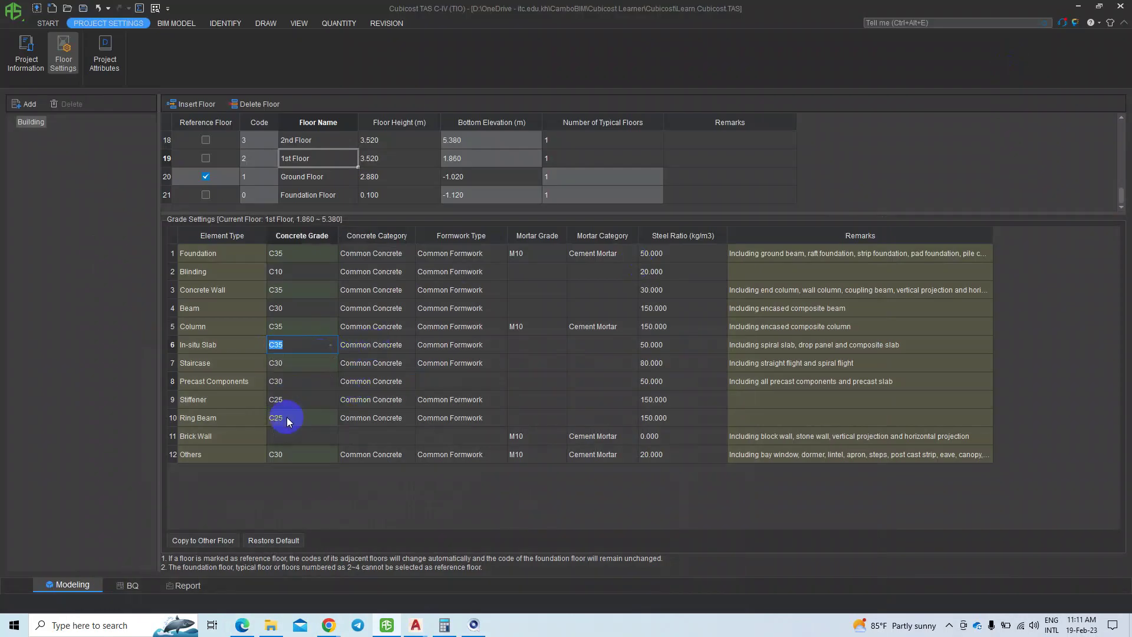
Review the remaining grades: Staircase, Precast, Others, Beam, Column, Concrete Wall, Foundation and Blinding
left_click(283, 366)
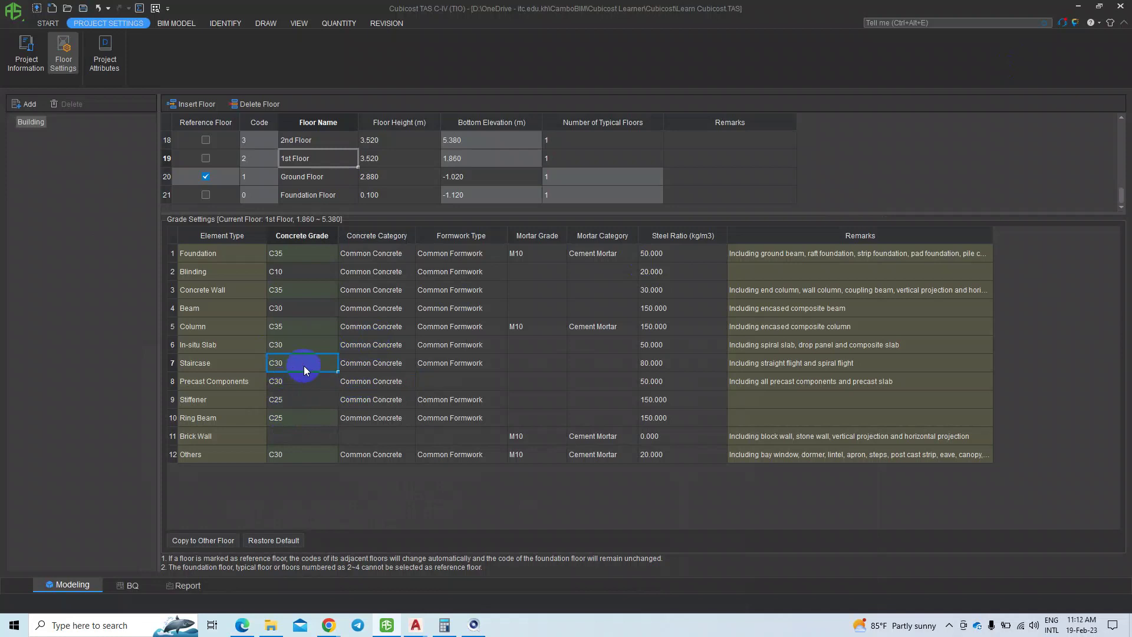
left_click(303, 380)
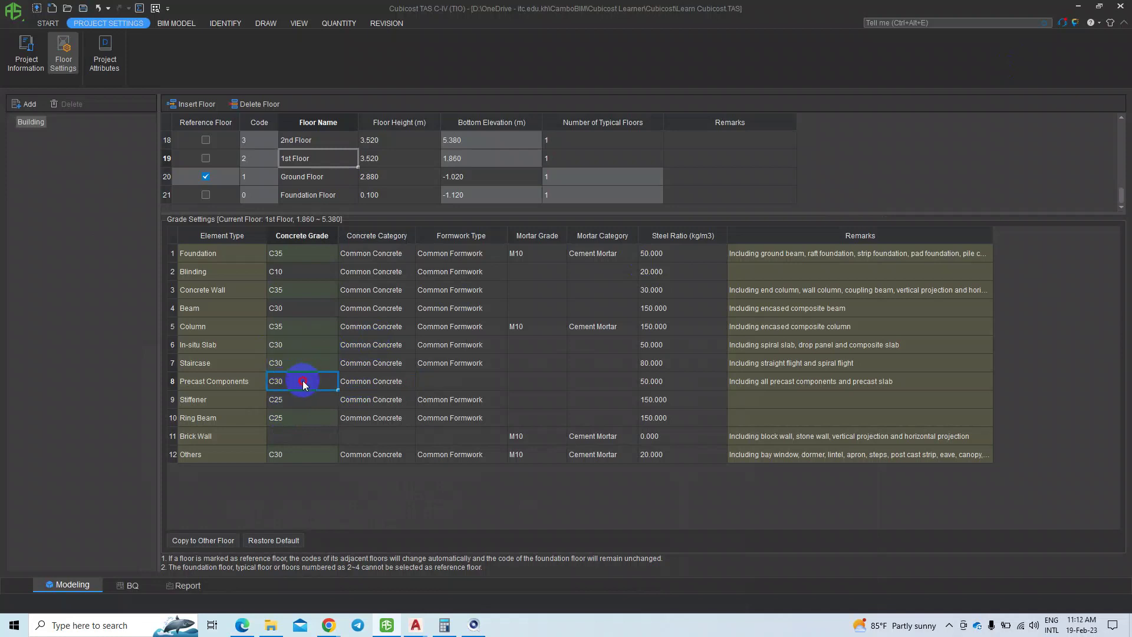
left_click(303, 453)
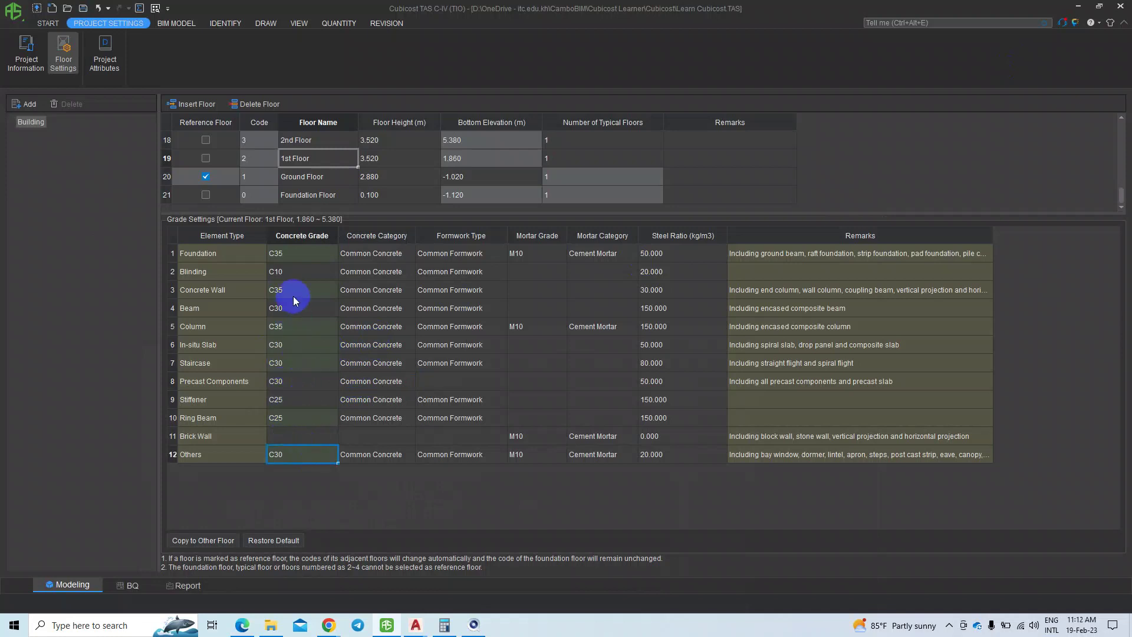
left_click(293, 306)
left_click(293, 330)
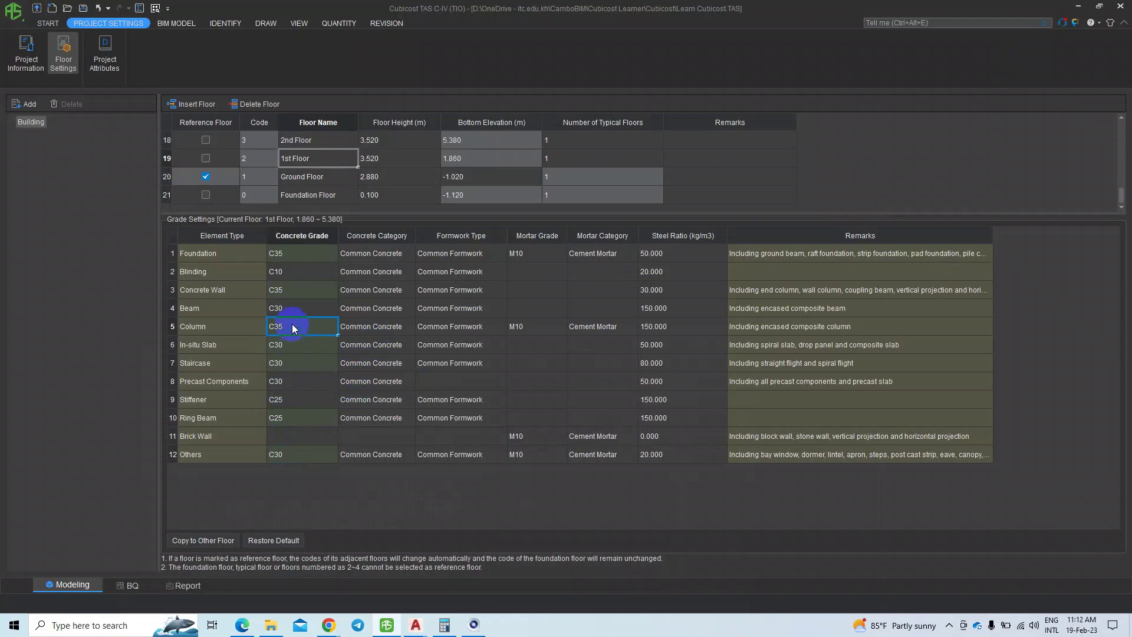
left_click(292, 291)
left_click(292, 254)
left_click(292, 273)
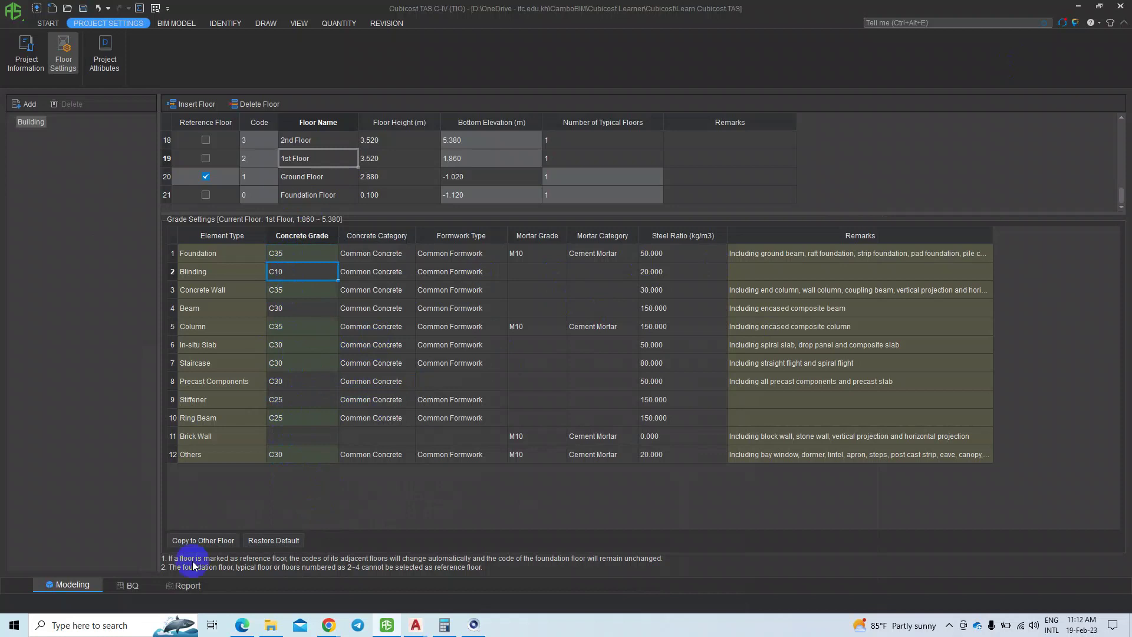
Select 2nd Floor through Top Roof as targets for copying the 1st Floor grades
left_click(197, 541)
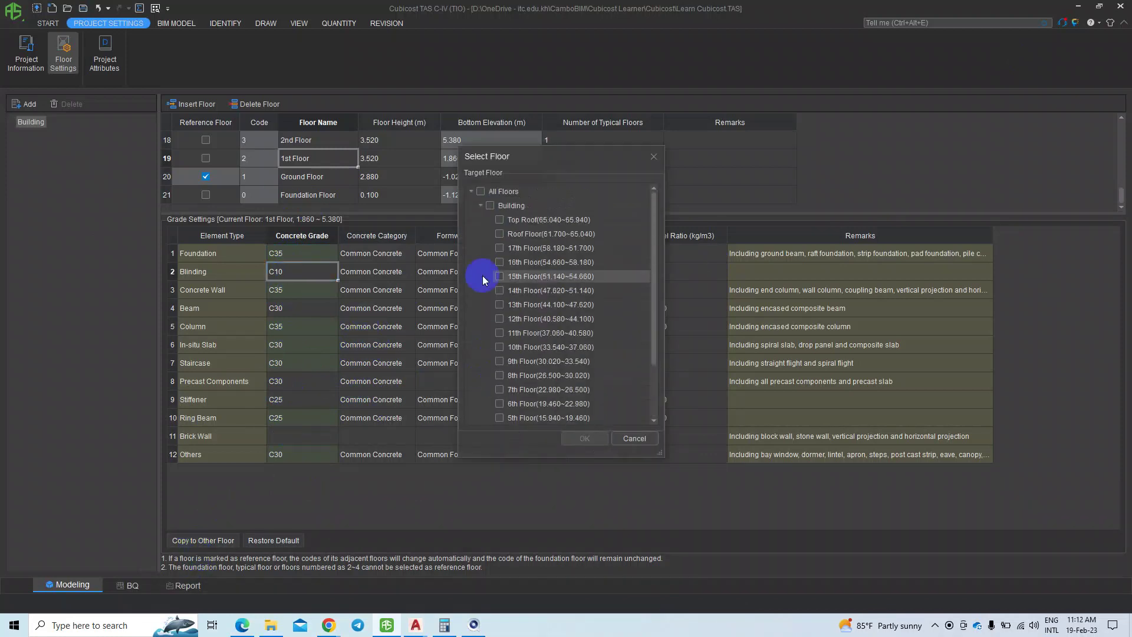
scroll(501, 295, "down", 2)
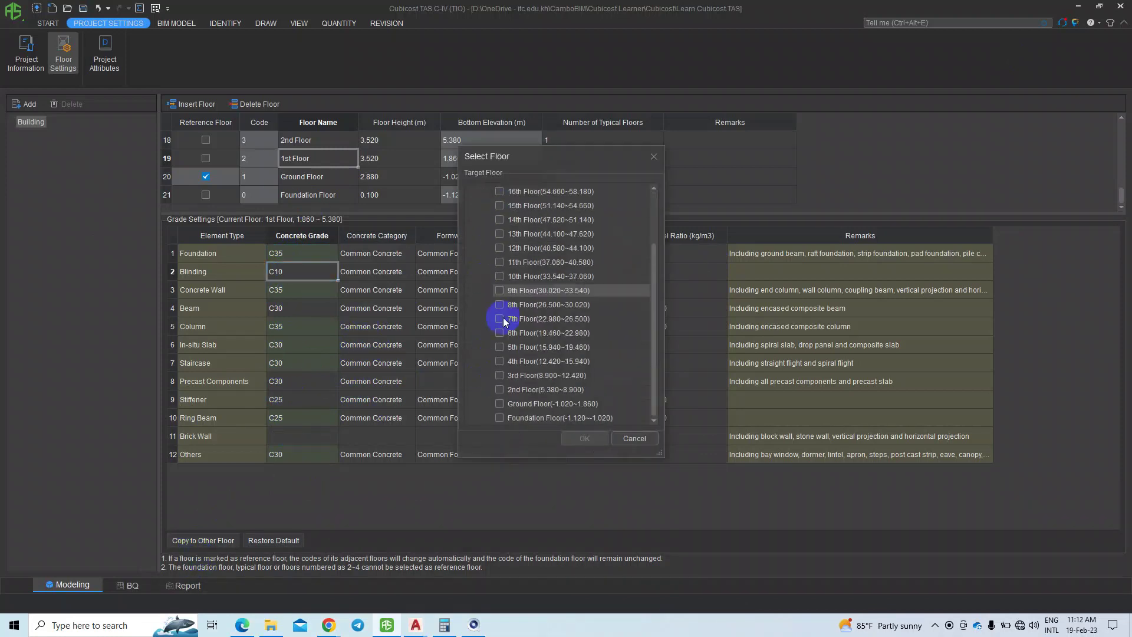
left_click(499, 389)
left_click(501, 361)
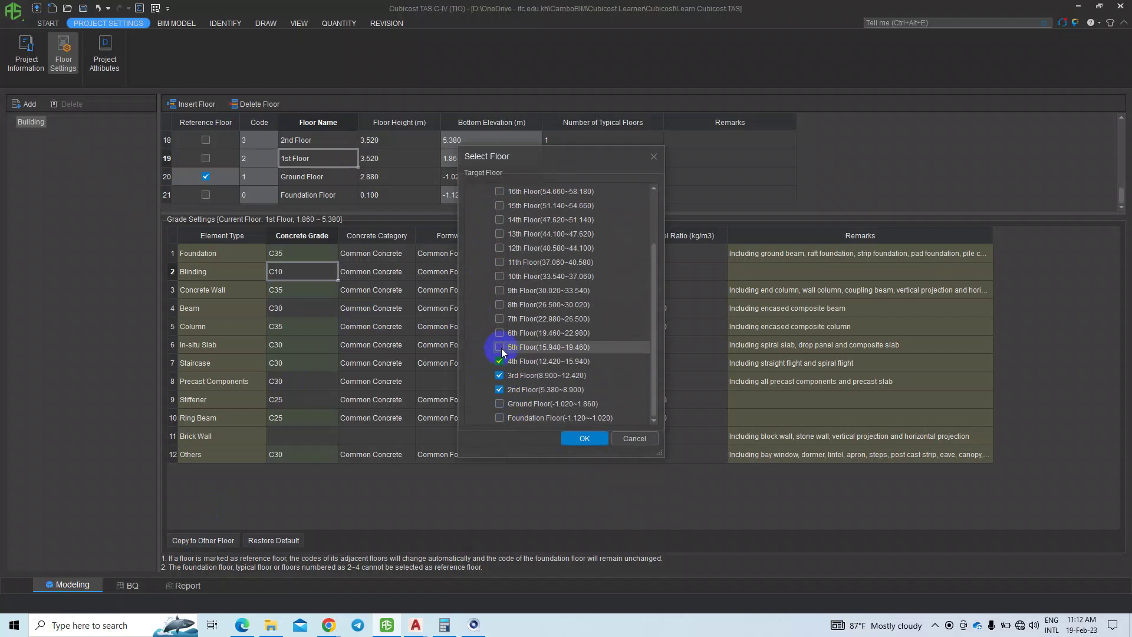
left_click(502, 333)
left_click(501, 304)
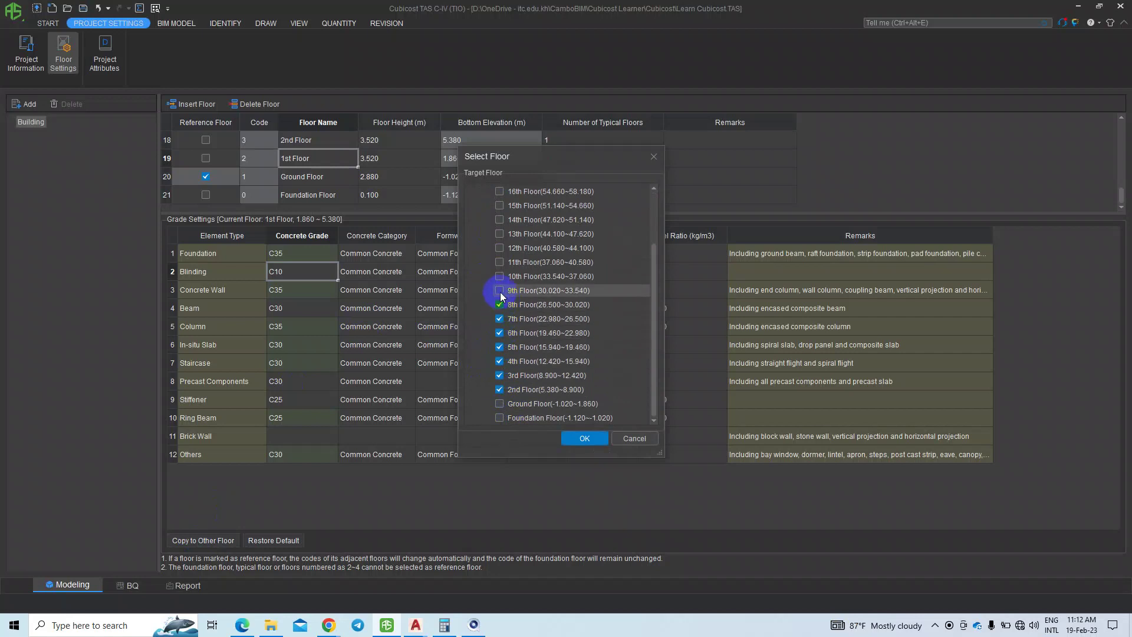
left_click(501, 276)
left_click(501, 248)
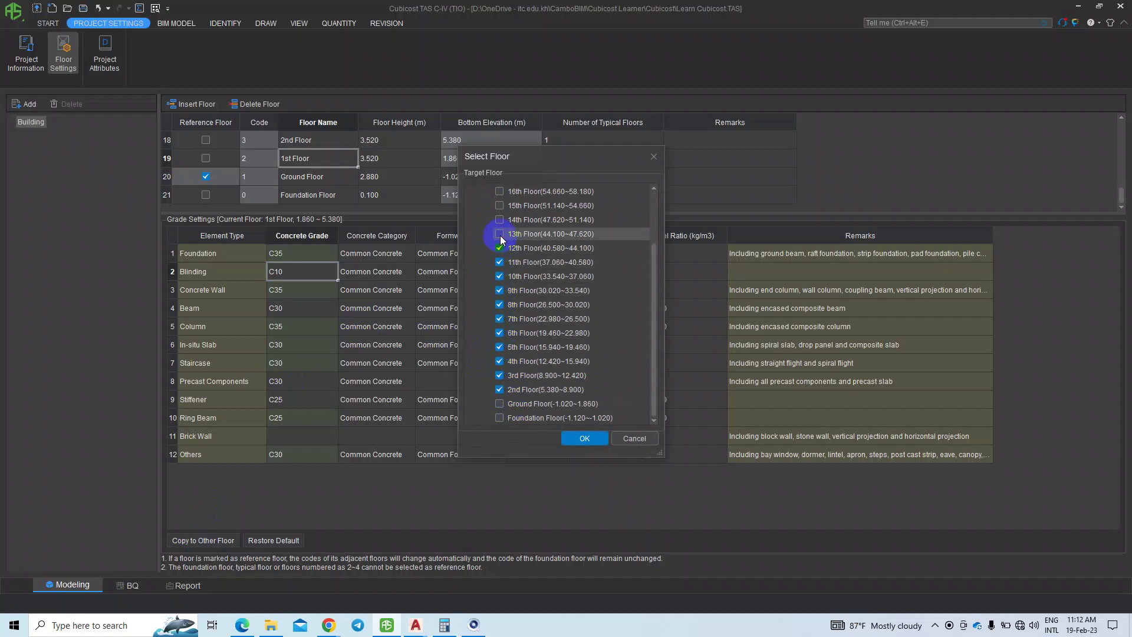
left_click(500, 220)
scroll(501, 194, "up", 2)
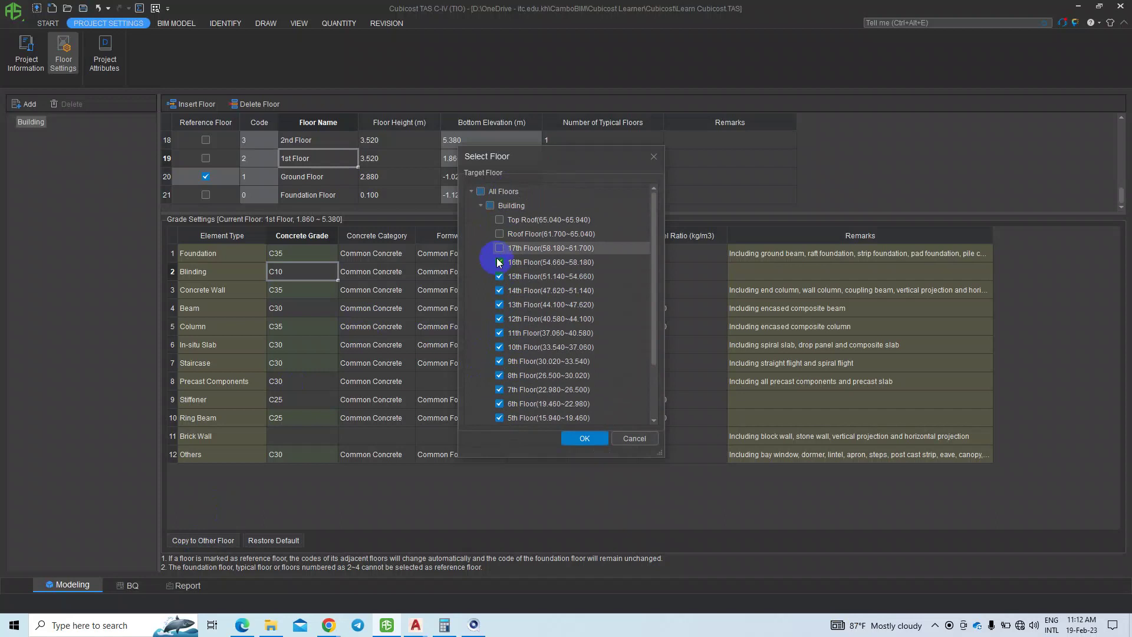
left_click(501, 262)
left_click(500, 234)
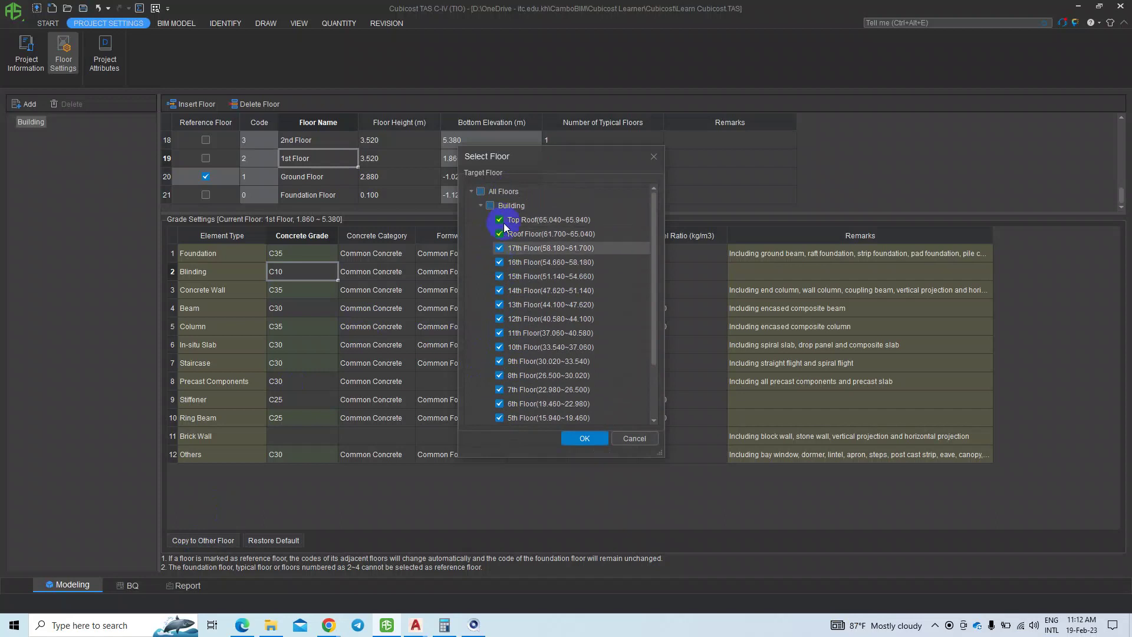
Check the grade grid beside the floor chooser, then confirm the copy and dismiss the success message
left_click_drag(505, 156, 301, 155)
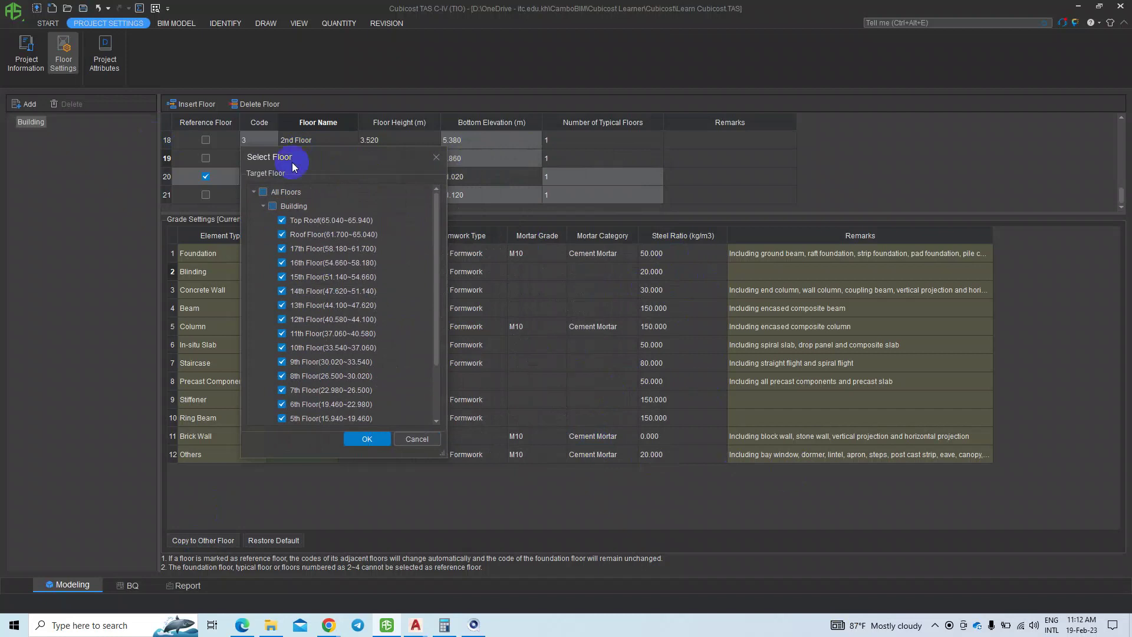
left_click_drag(307, 156, 519, 167)
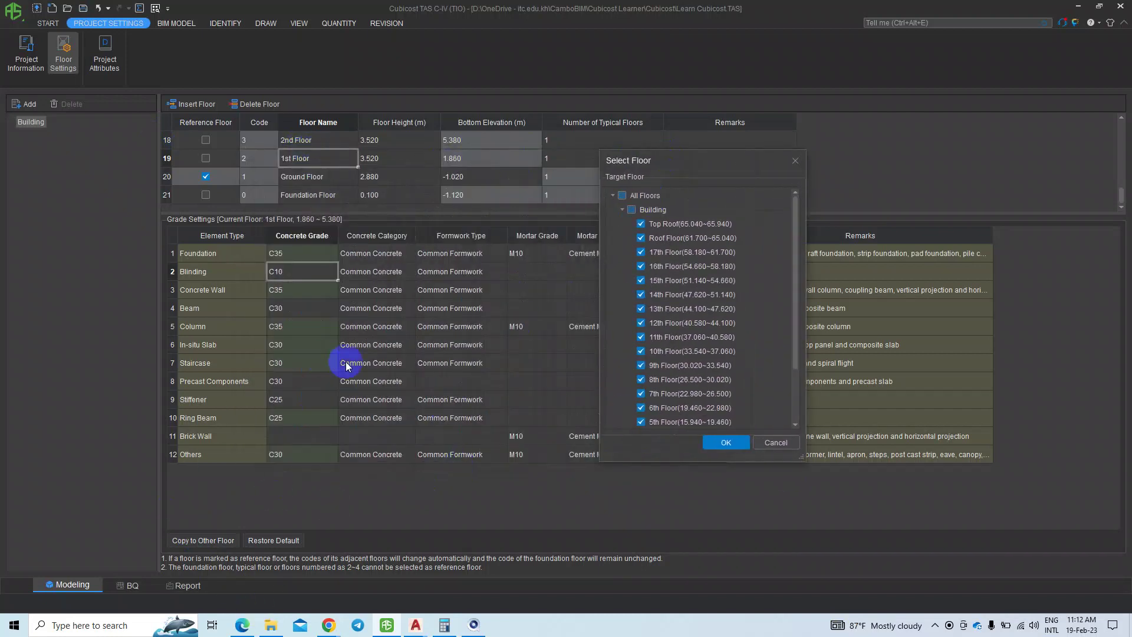
scroll(682, 367, "down", 2)
scroll(707, 354, "up", 2)
scroll(696, 361, "down", 2)
scroll(690, 343, "up", 3)
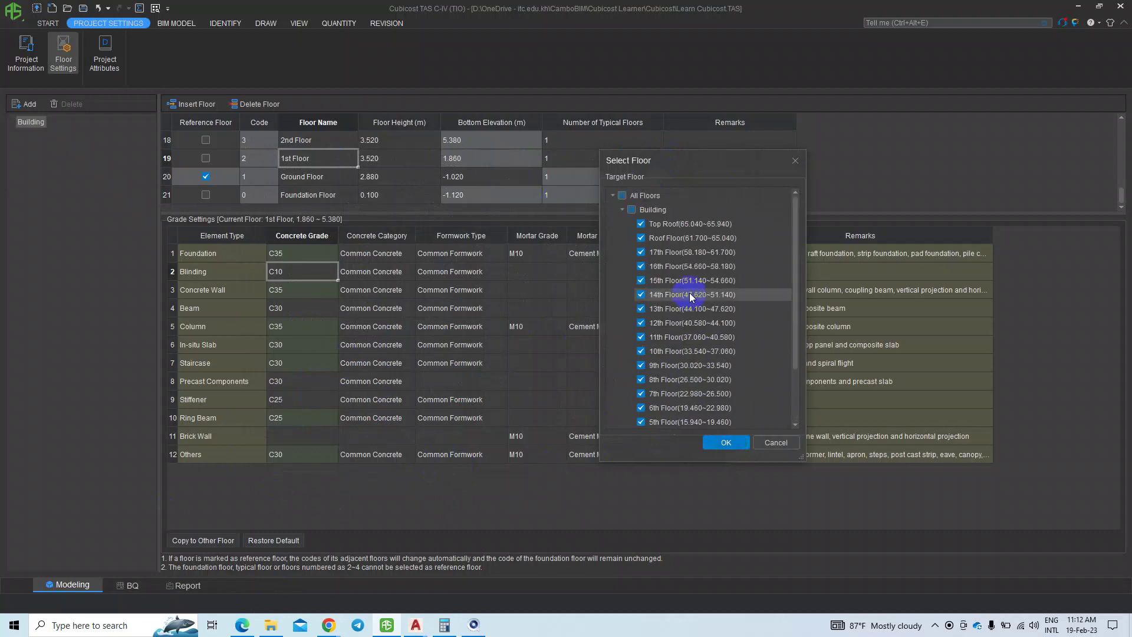
scroll(688, 296, "up", 2)
left_click(726, 444)
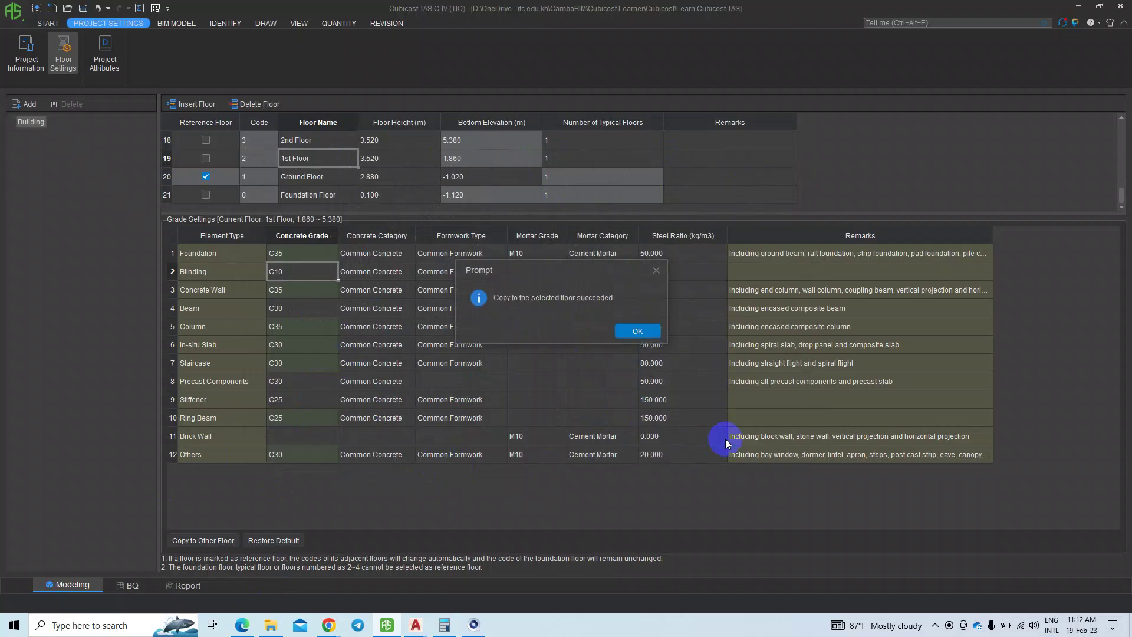
left_click(651, 334)
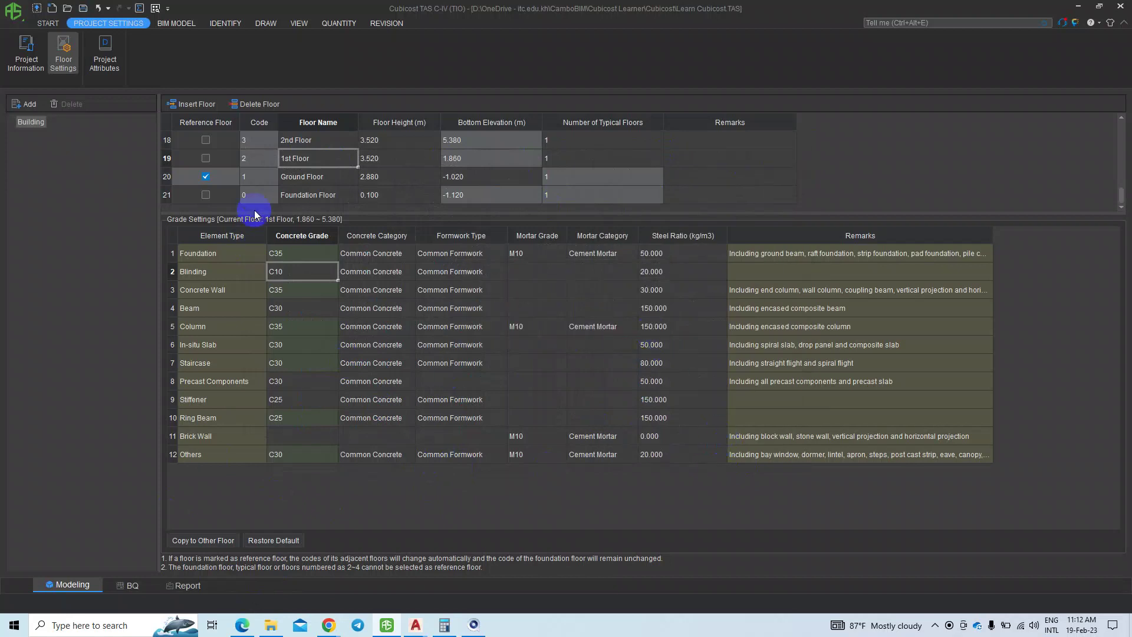
Review the 2nd Floor grades: Beam and In-situ Slab C30, Column C35
left_click(296, 142)
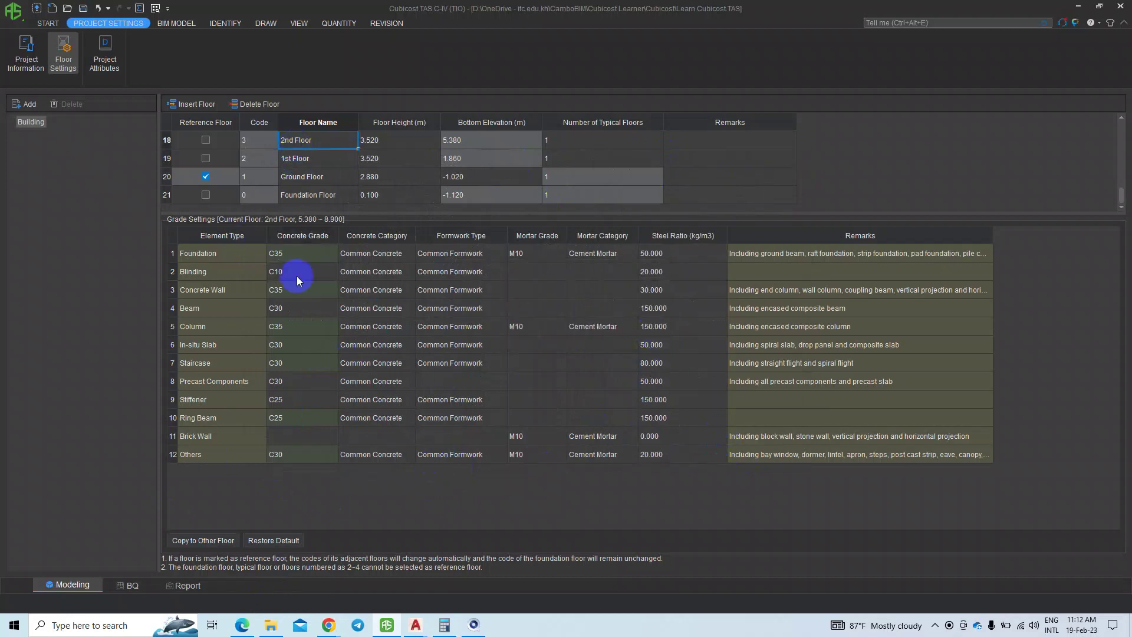
left_click(293, 293)
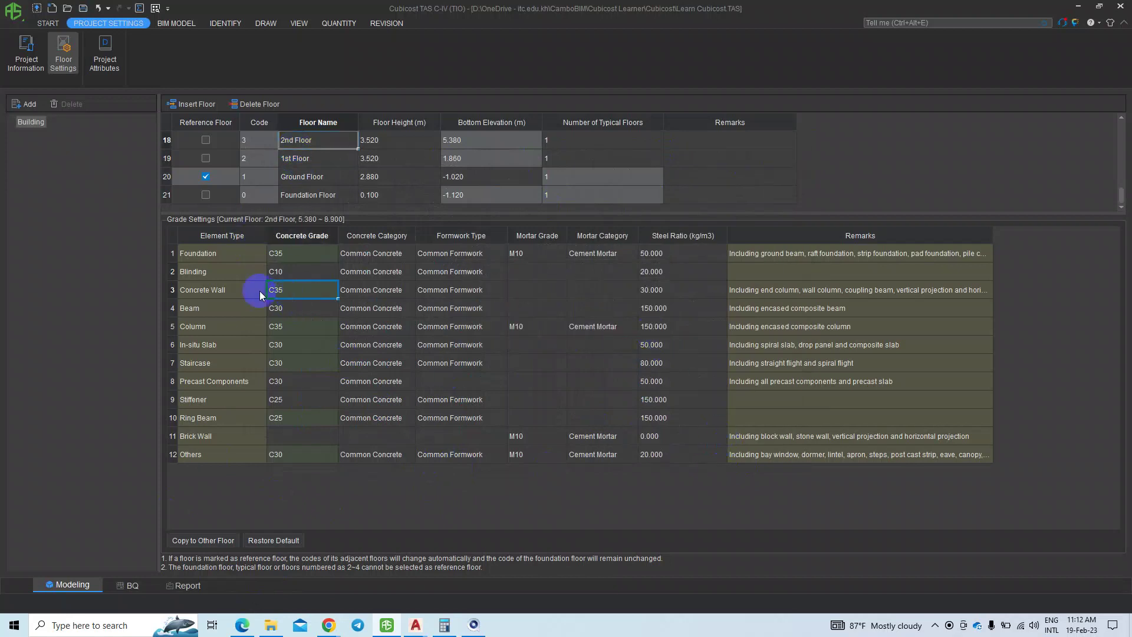
left_click(297, 254)
left_click(297, 295)
left_click(299, 326)
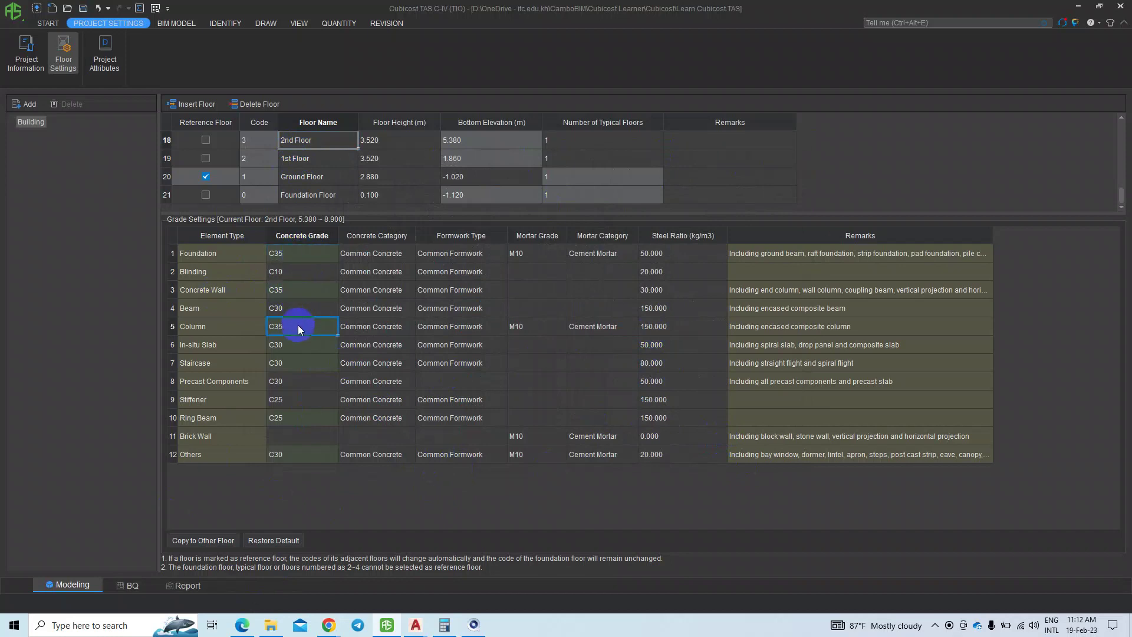
left_click(291, 344)
left_click(295, 363)
left_click(289, 418)
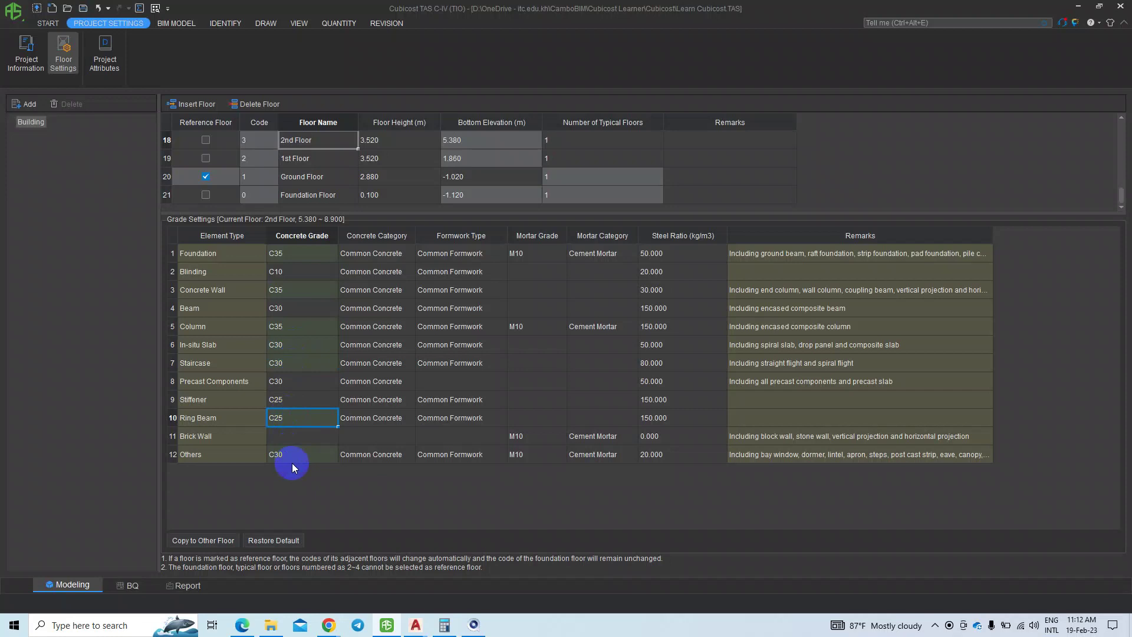
left_click(295, 458)
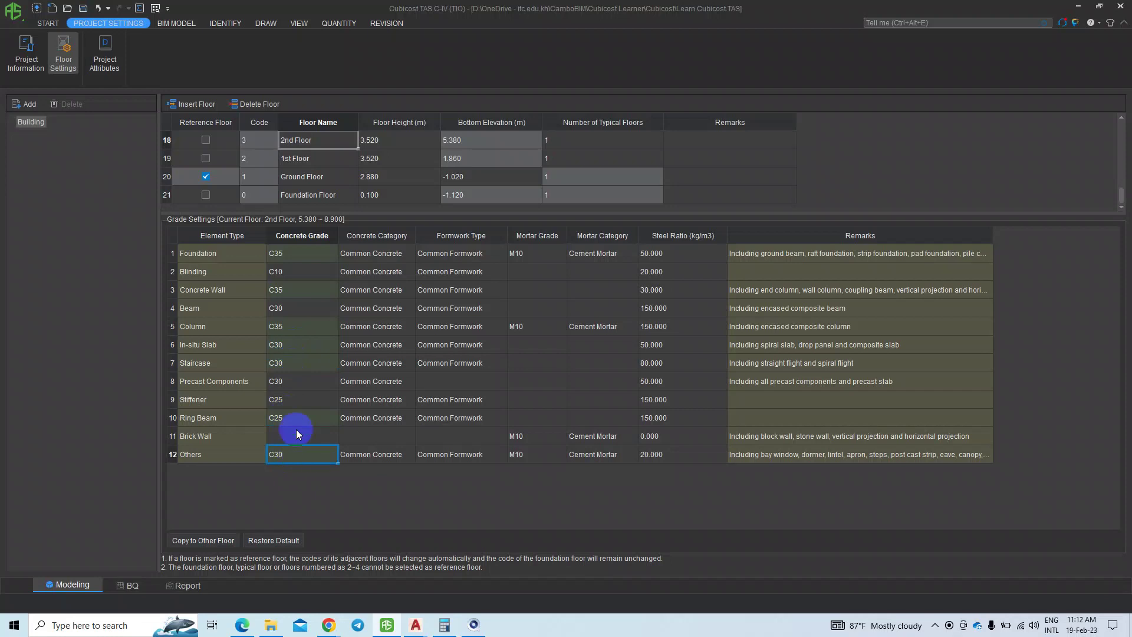
Underline the fy=400MPa and fy=235MPa rebar strengths in the PDF specification
left_click(88, 270)
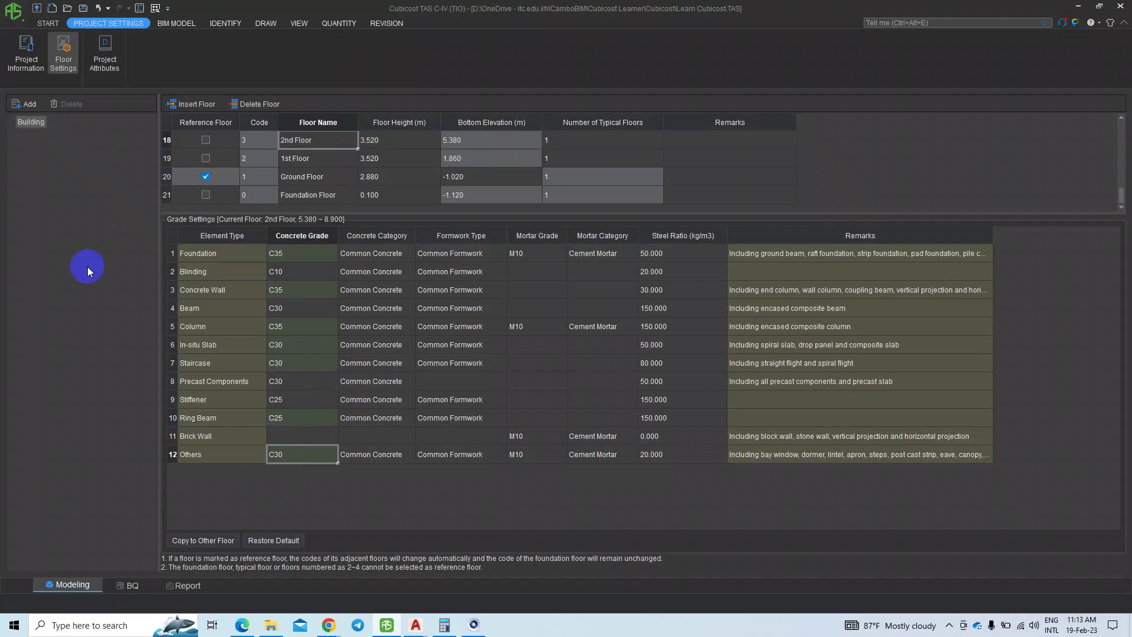
left_click(249, 627)
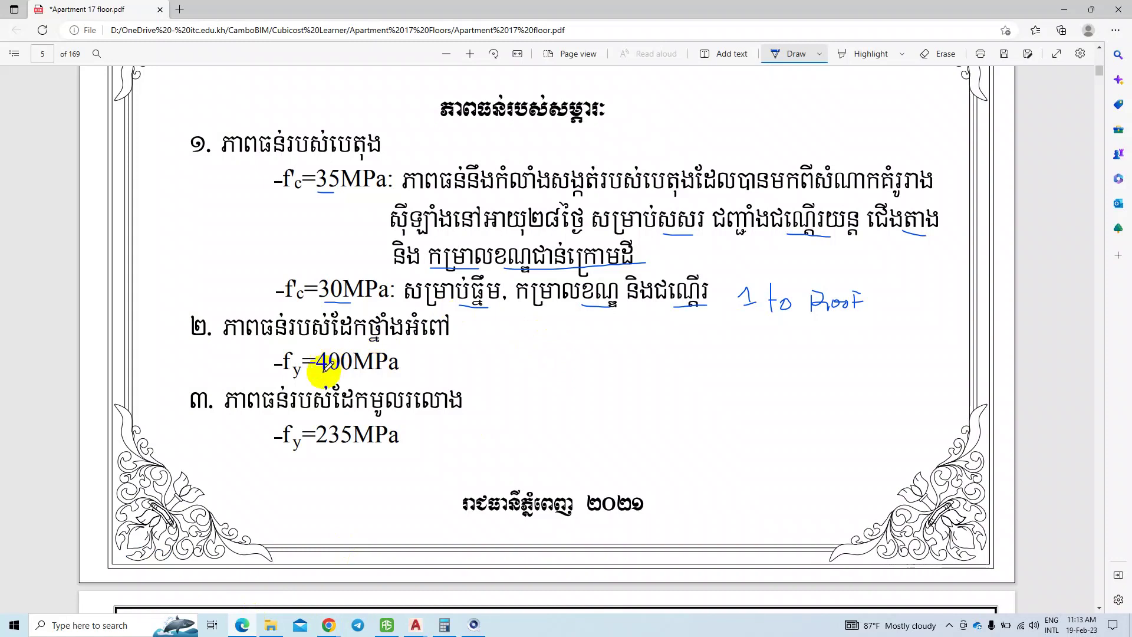
left_click_drag(289, 371, 324, 368)
left_click_drag(279, 441, 341, 452)
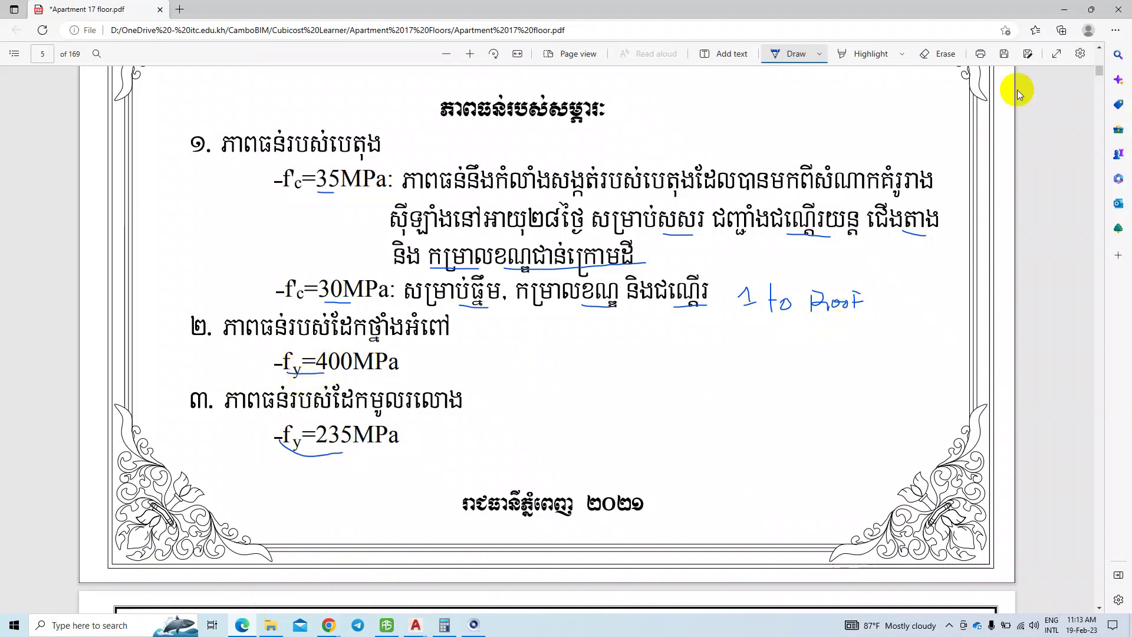
left_click(1064, 10)
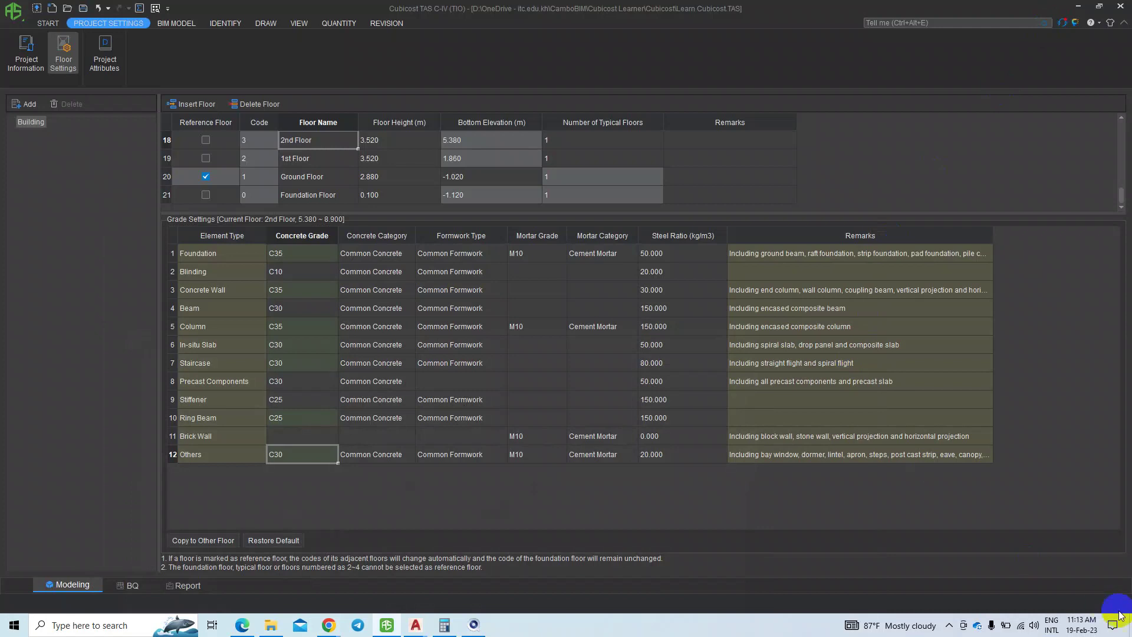